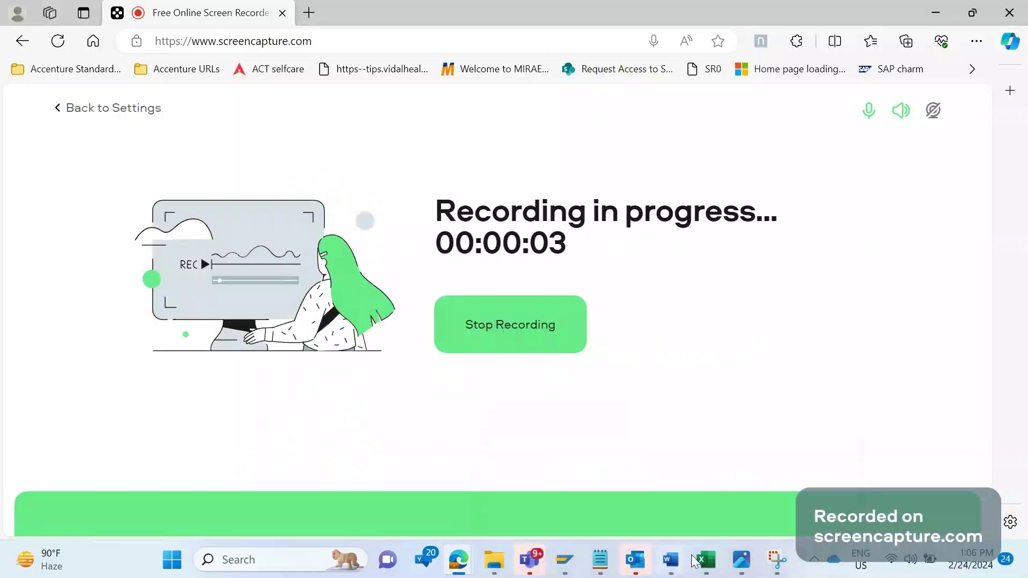
Bring the Word document of SAP SD support ticket notes to the front
{"action": "left_click", "coordinate": [670, 561]}
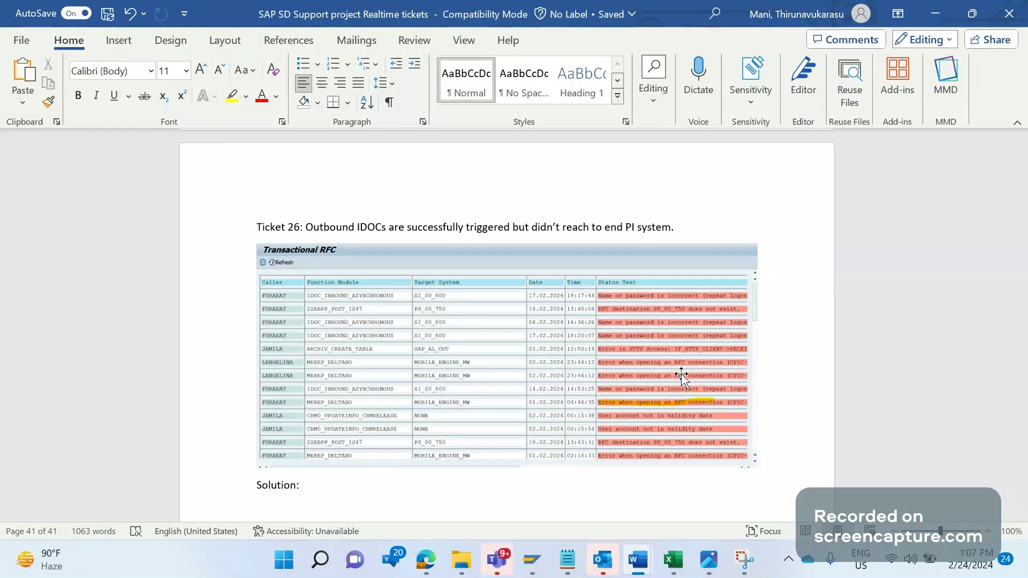
Under Solution, list '855 interface', 'medium 6 output type' and 'Its outbound IDOC with 03 status' as separate lines
{"action": "type", "text": "85"}
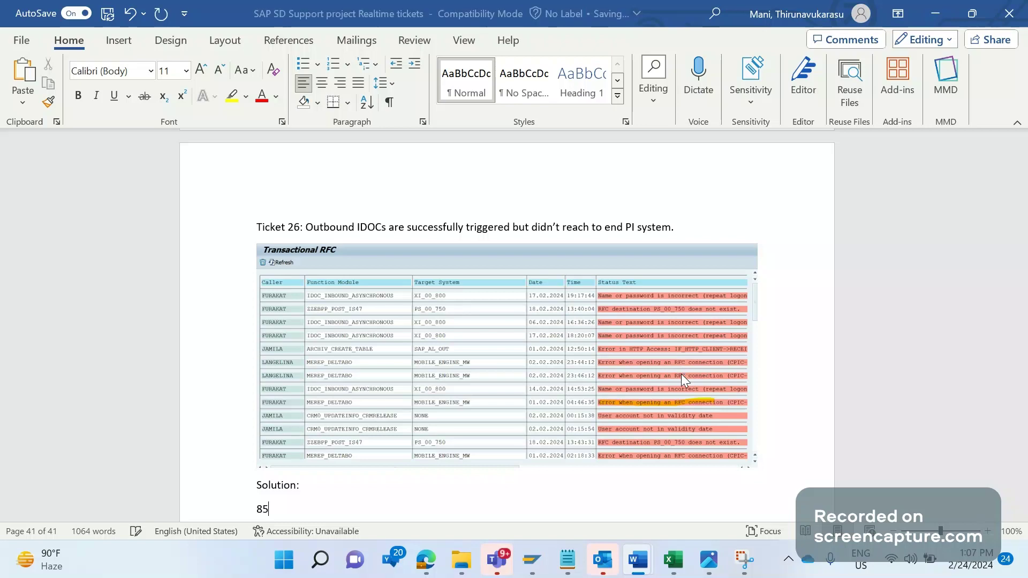
{"action": "type", "text": "5 interface"}
{"action": "key", "text": "Return"}
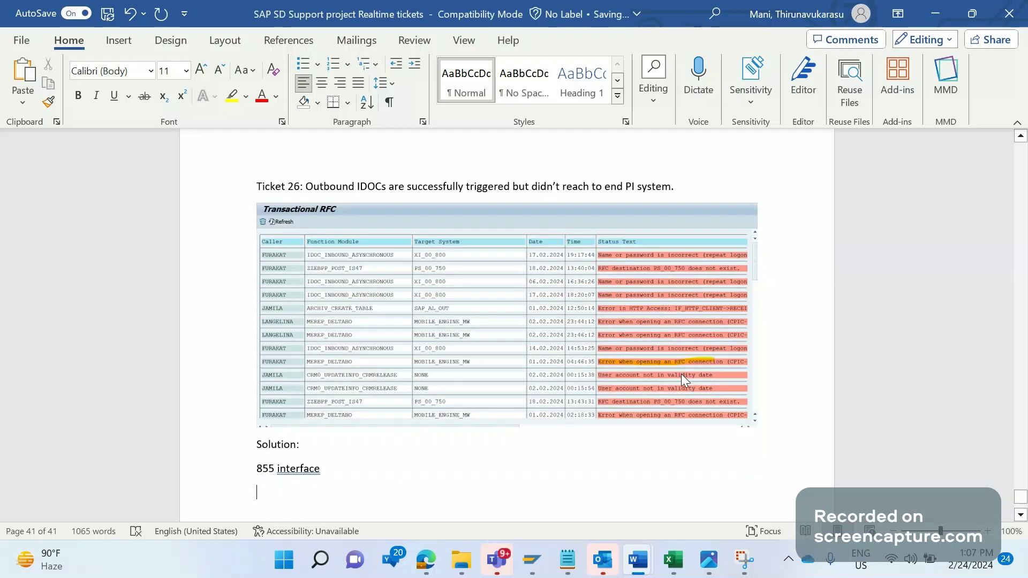
{"action": "type", "text": "m"}
{"action": "type", "text": "ediu"}
{"action": "type", "text": "m "}
{"action": "type", "text": "6"}
{"action": "type", "text": " out"}
{"action": "type", "text": "put t"}
{"action": "type", "text": "ype"}
{"action": "key", "text": "Return"}
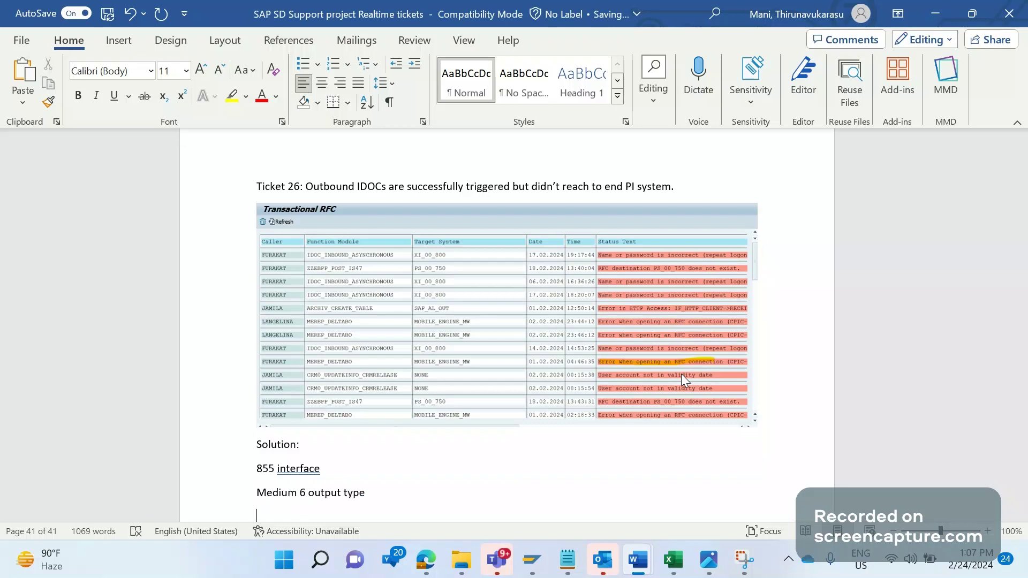
{"action": "type", "text": "Its outbound IDOC"}
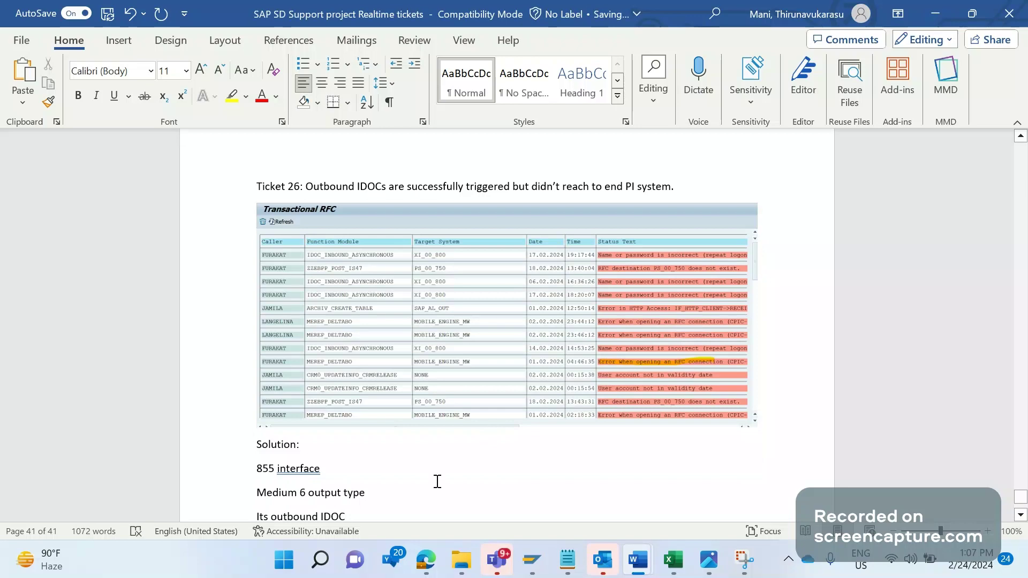
{"action": "type", "text": "with 03 status"}
{"action": "key", "text": "Return"}
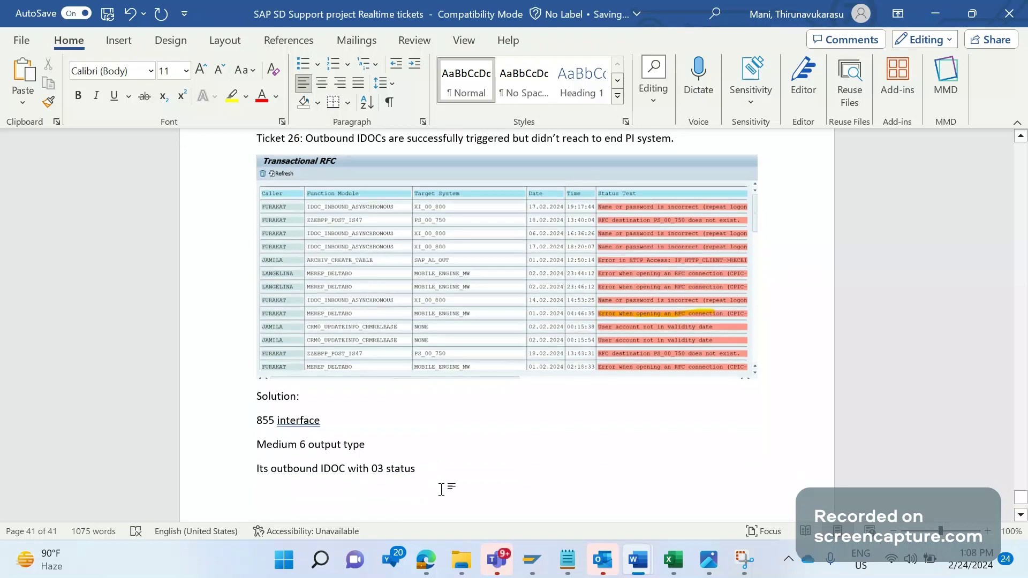
Check the SAP IDoc display, then add an 'ORDRSP (Message type)' line to the Word notes
{"action": "mouse_move", "coordinate": [528, 565]}
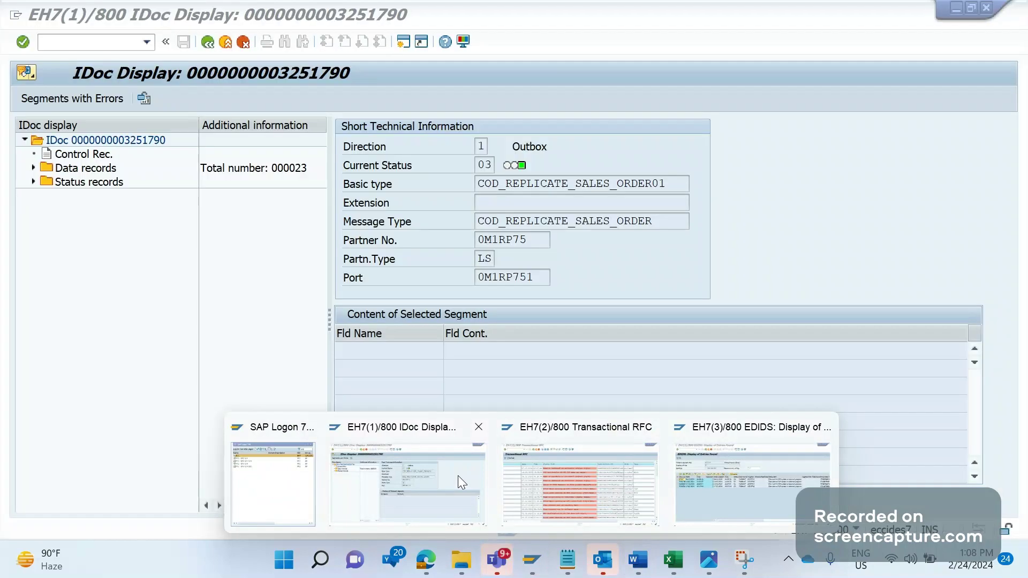
{"action": "left_click", "coordinate": [457, 475]}
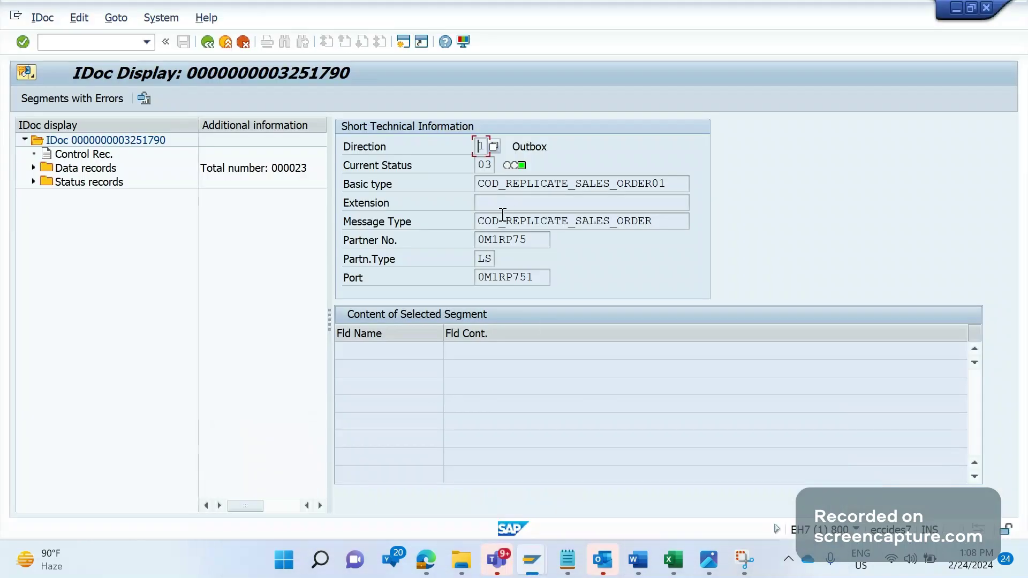
{"action": "key", "text": "alt+Tab"}
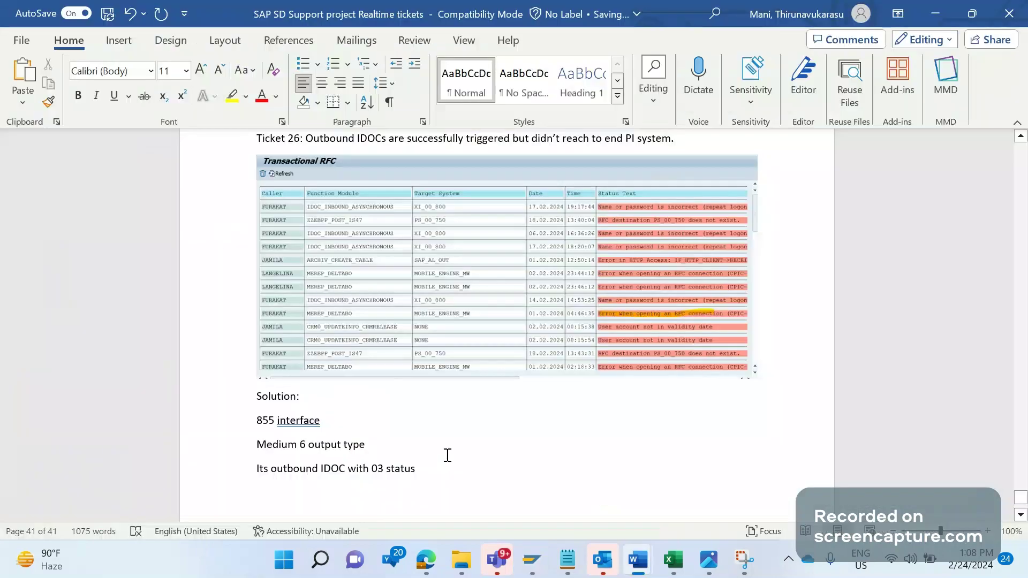
{"action": "key", "text": "Return"}
{"action": "type", "text": "ORD"}
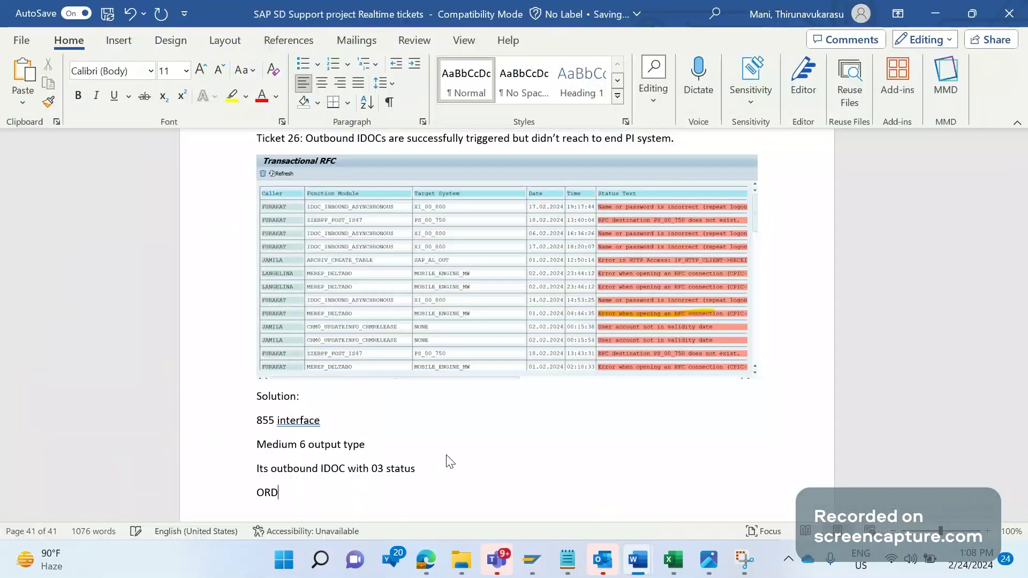
{"action": "type", "text": "RSP (ME"}
{"action": "key", "text": "BackSpace"}
{"action": "type", "text": "essage"}
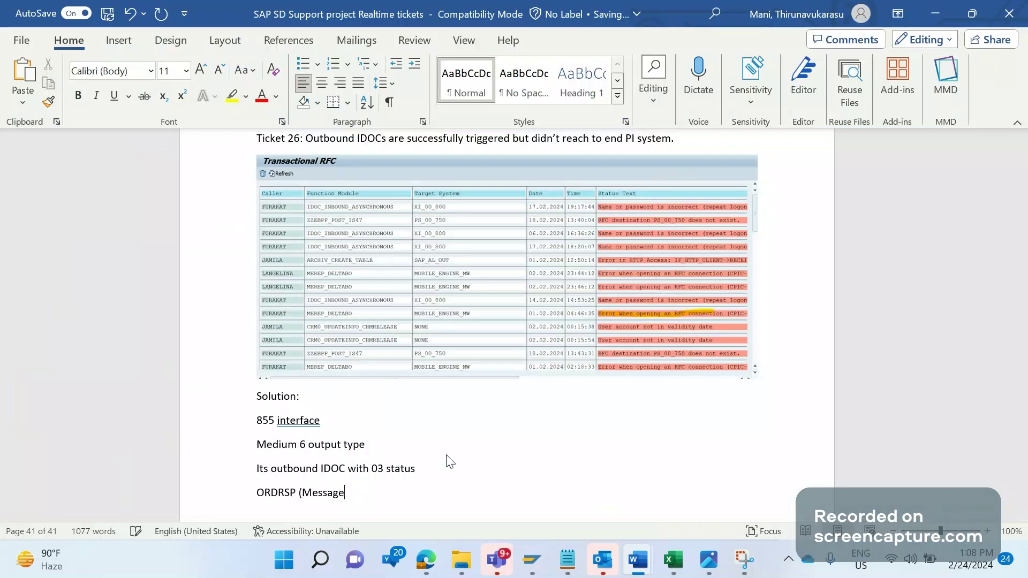
{"action": "type", "text": " type)"}
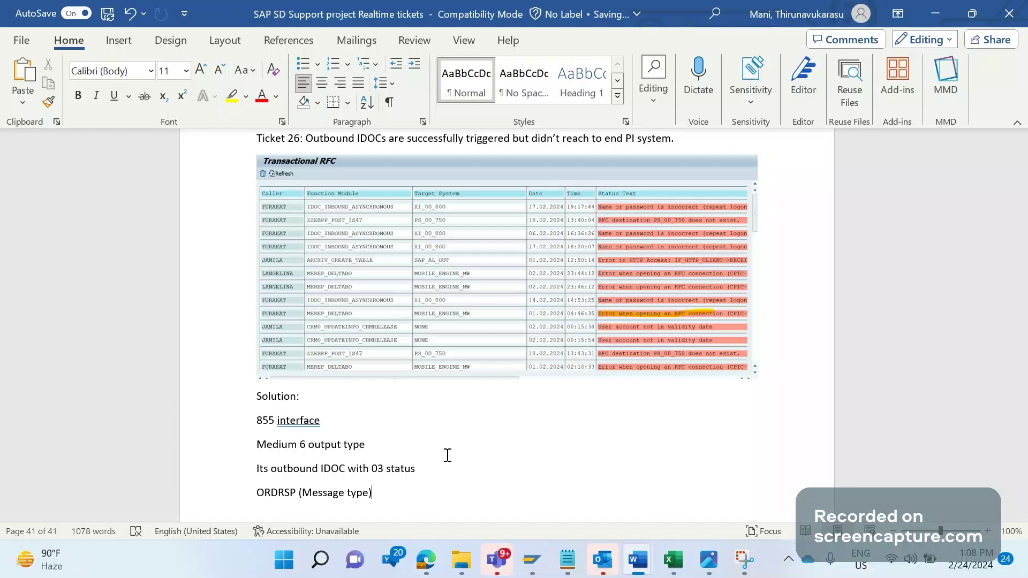
{"action": "key", "text": "alt+Tab"}
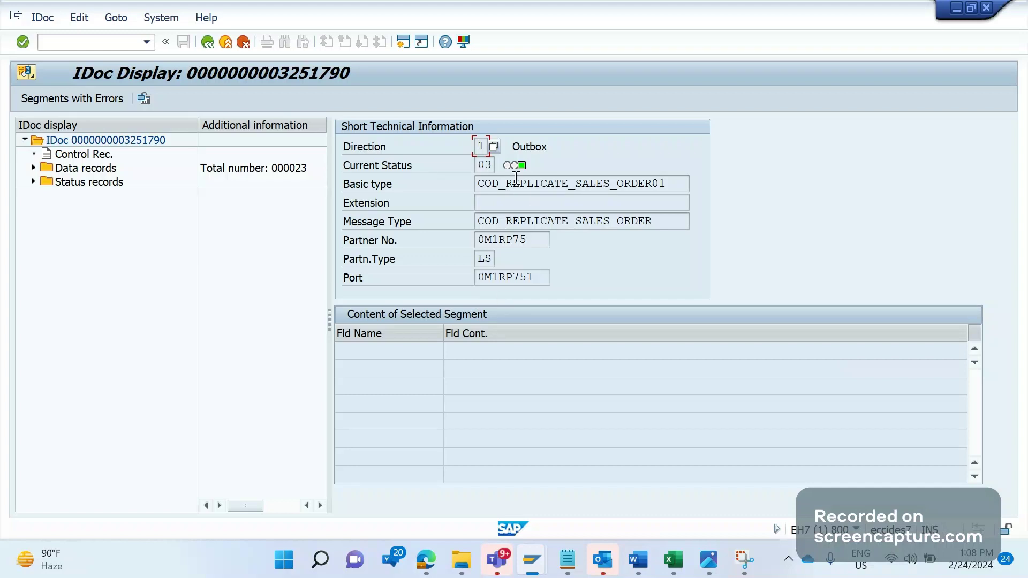
Expand the IDoc's status records down to the 03 Data passed to port OK entry
{"action": "double_click", "coordinate": [482, 165]}
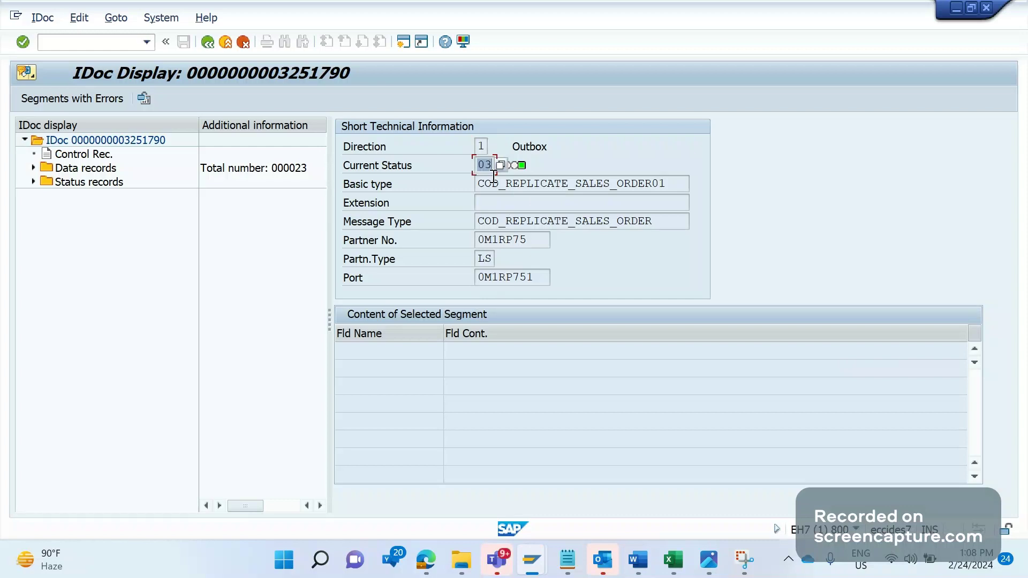
{"action": "left_click", "coordinate": [32, 181]}
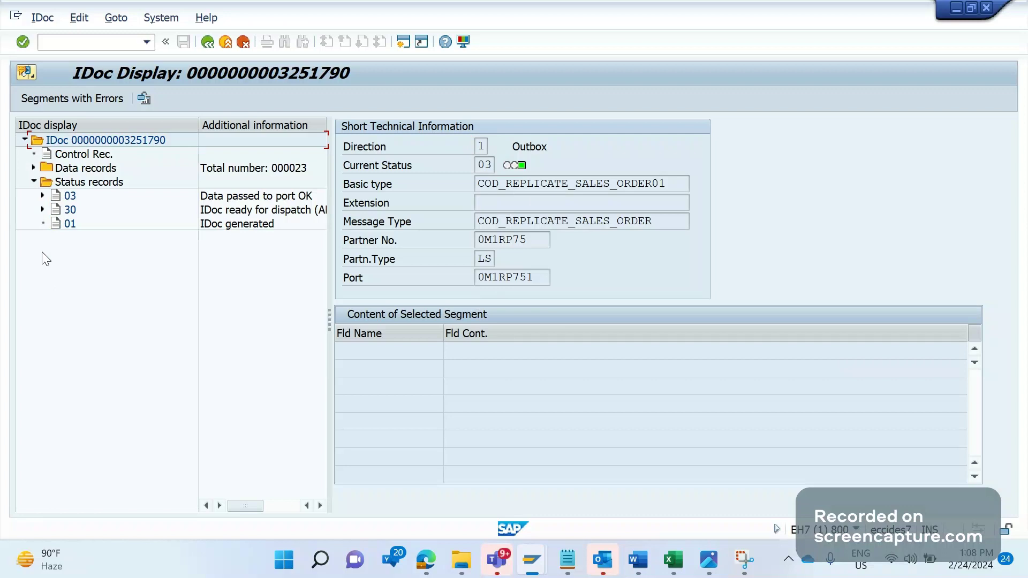
{"action": "left_click", "coordinate": [42, 200]}
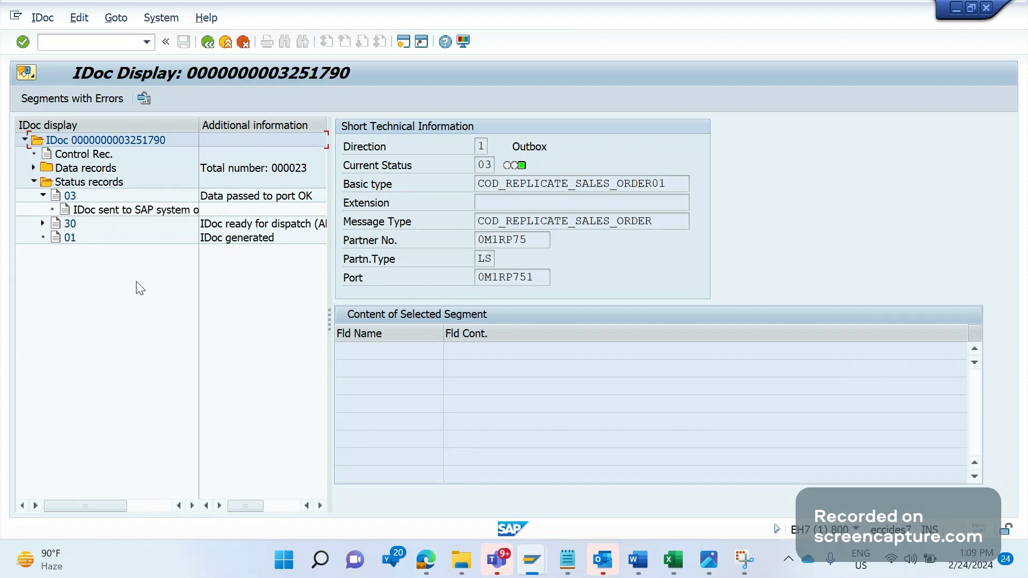
Switch to the EDIDS session and open IDoc 3251790 from the hit list
{"action": "left_click", "coordinate": [538, 574]}
{"action": "key", "text": "alt+Tab"}
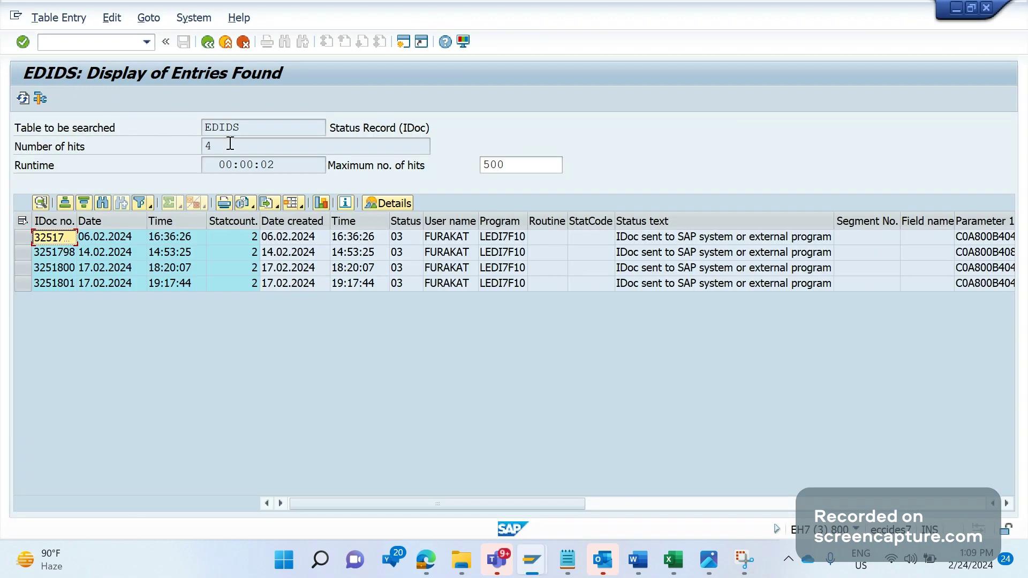
{"action": "left_click_drag", "start_coordinate": [240, 128], "coordinate": [203, 130]}
{"action": "double_click", "coordinate": [47, 245]}
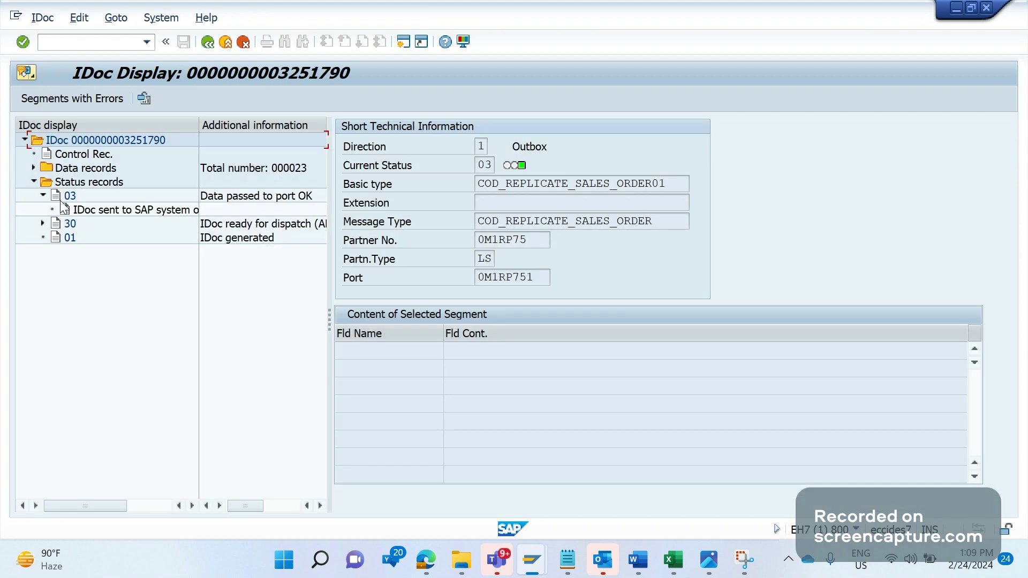
Open status record 03's details and select the TID in the 1st parameter
{"action": "left_click", "coordinate": [61, 201]}
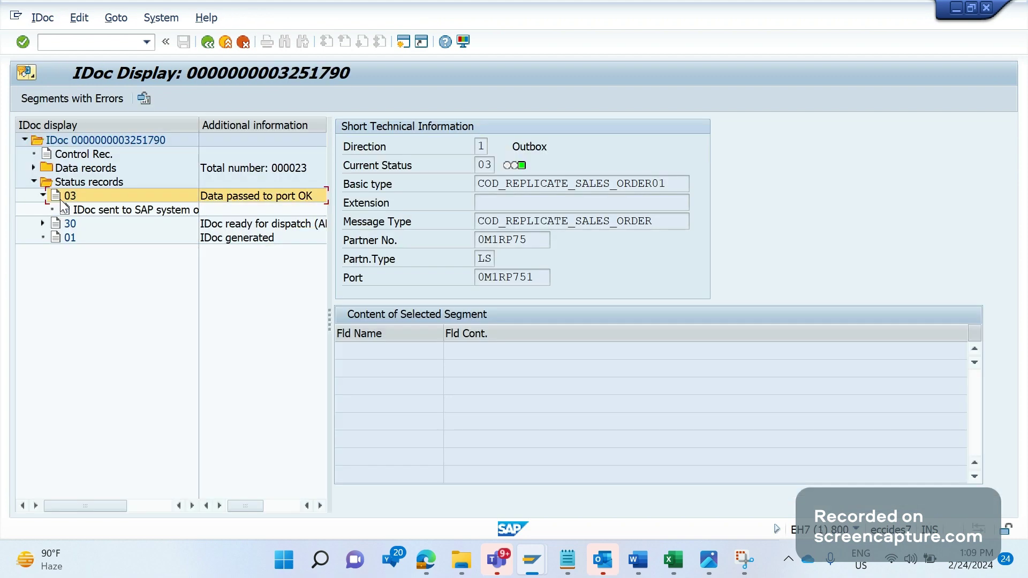
{"action": "double_click", "coordinate": [61, 202]}
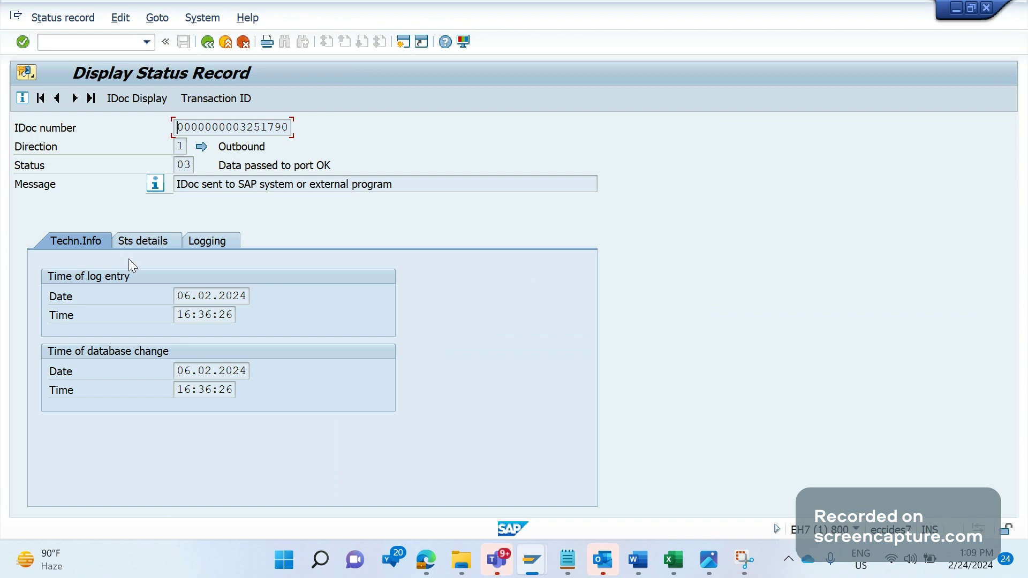
{"action": "left_click", "coordinate": [143, 246]}
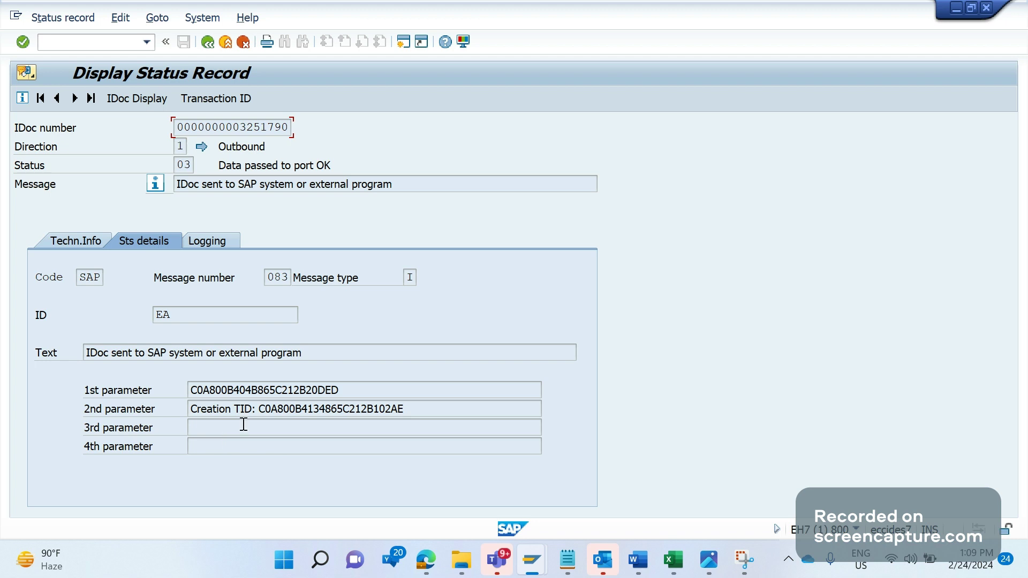
{"action": "left_click_drag", "start_coordinate": [347, 392], "coordinate": [184, 390]}
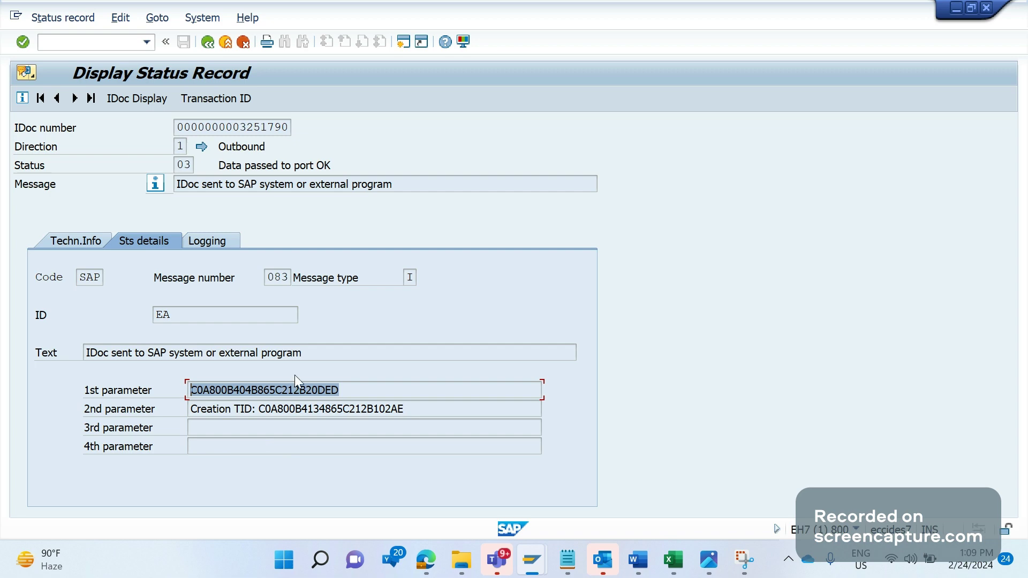
{"action": "key", "text": "F3"}
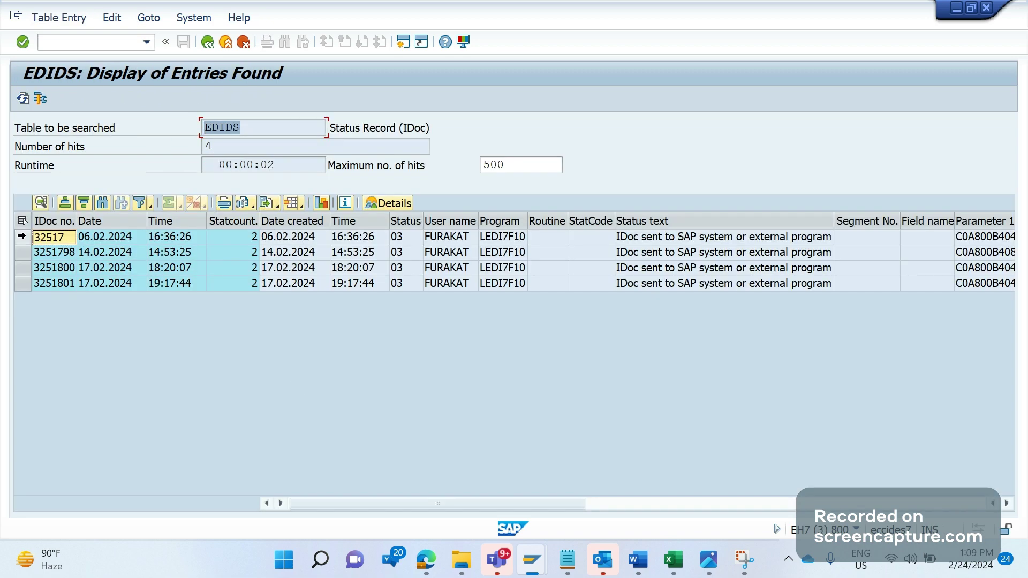
{"action": "left_click", "coordinate": [21, 237]}
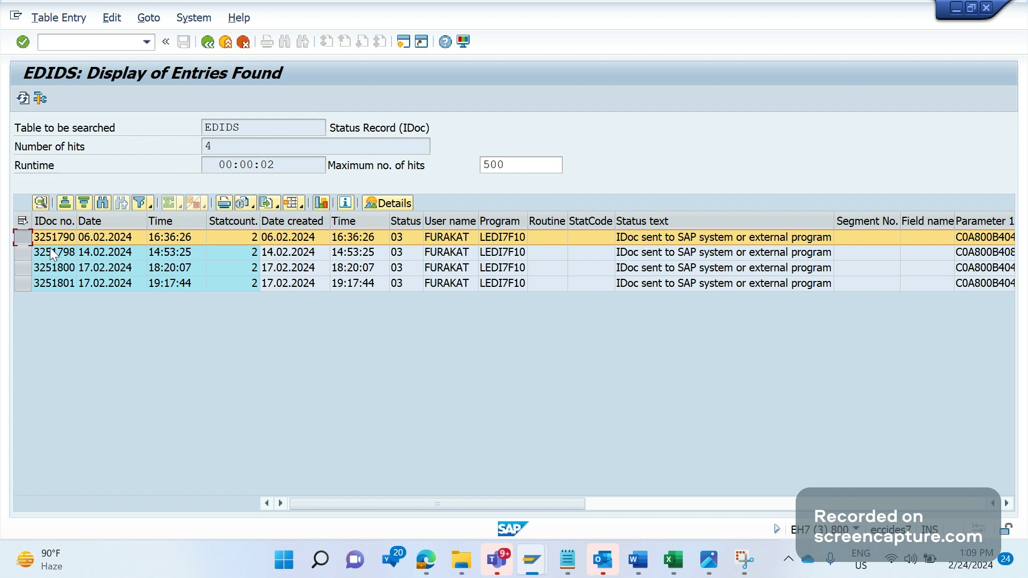
{"action": "key", "text": "F2"}
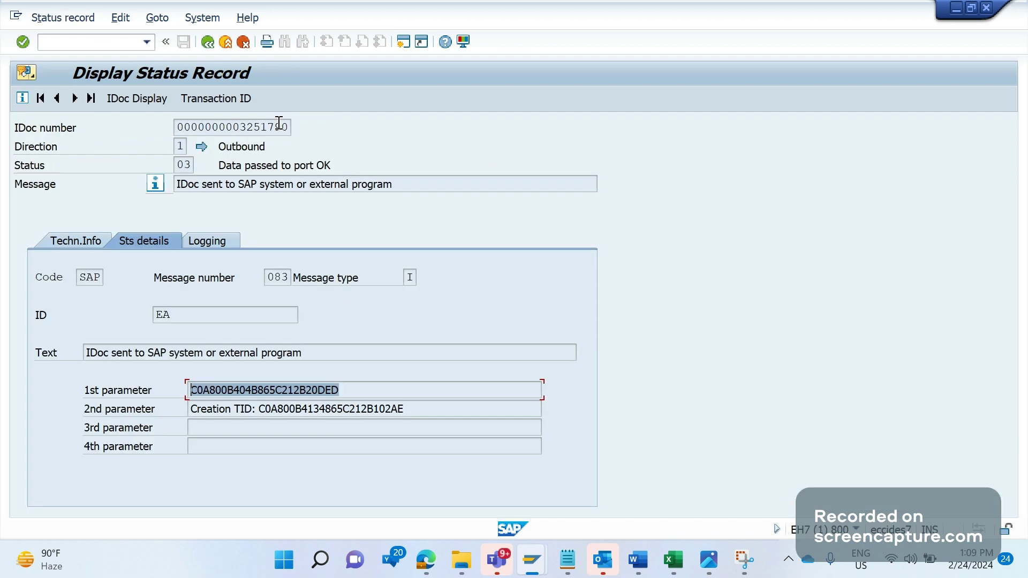
{"action": "key", "text": "F3"}
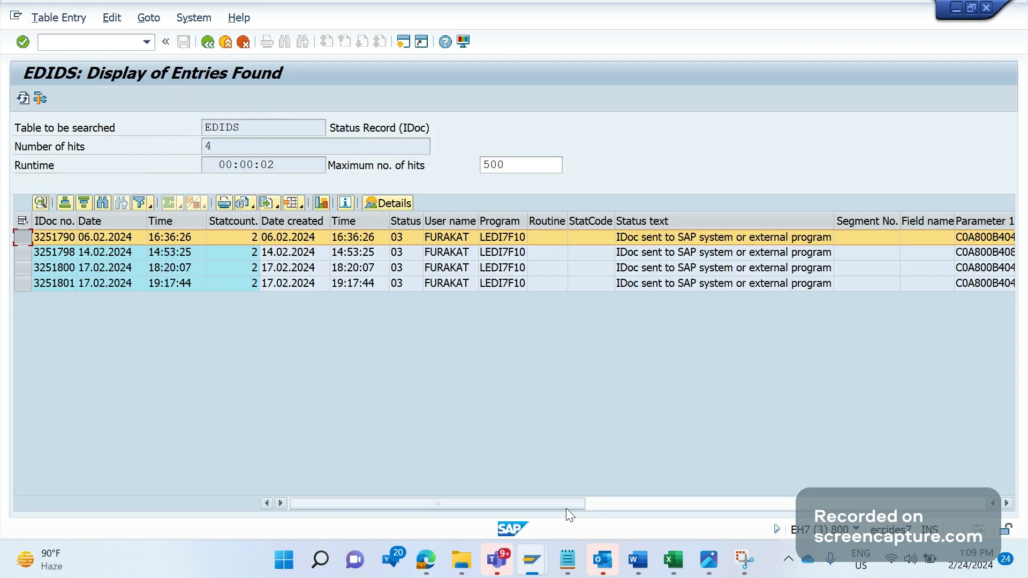
{"action": "left_click_drag", "start_coordinate": [567, 506], "coordinate": [961, 518]}
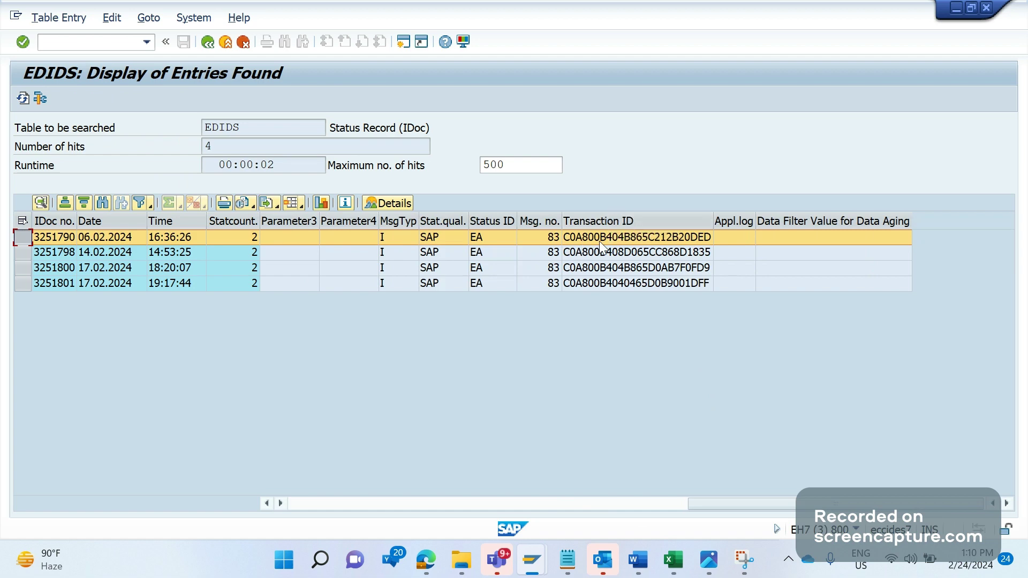
{"action": "key", "text": "F2"}
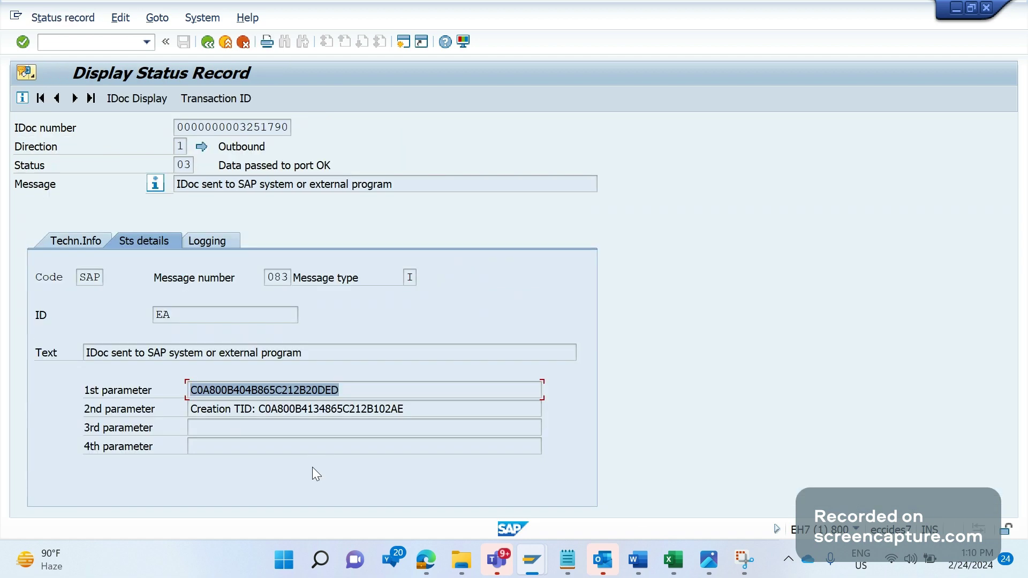
{"action": "key", "text": "alt+Tab"}
{"action": "key", "text": "alt+Tab"}
{"action": "left_click", "coordinate": [347, 394]}
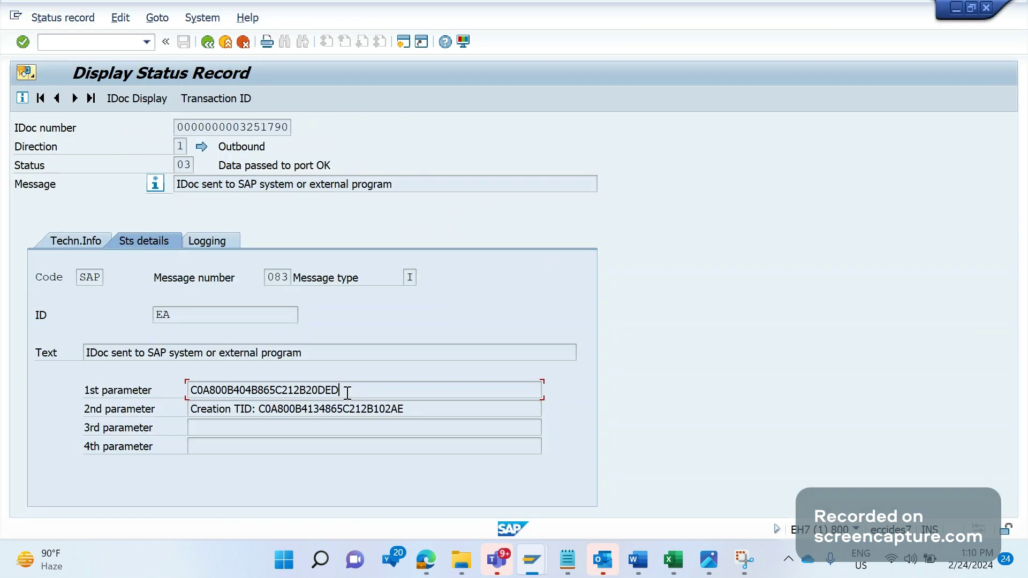
{"action": "left_click_drag", "start_coordinate": [347, 393], "coordinate": [181, 392]}
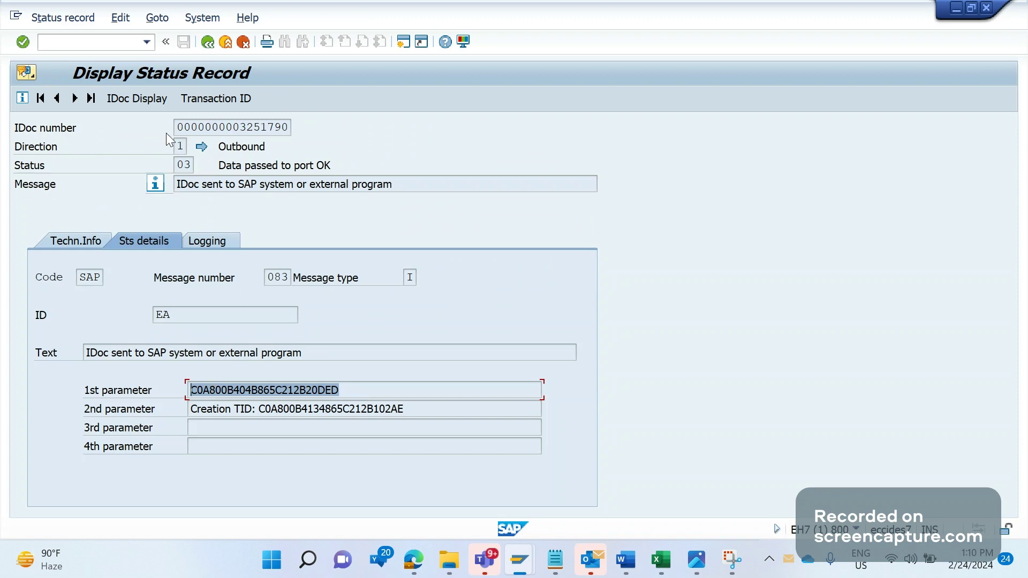
{"action": "key", "text": "alt+Tab"}
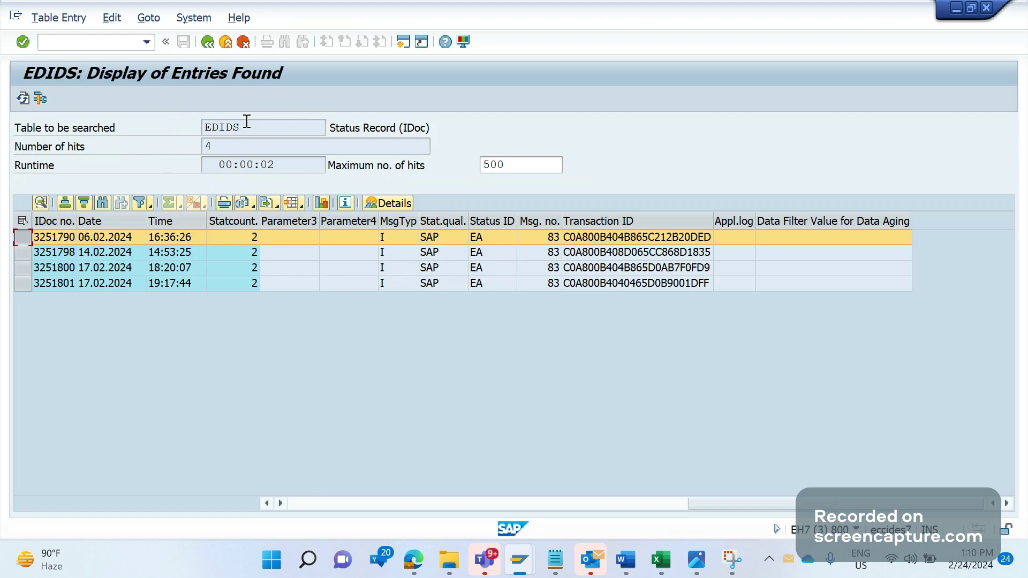
{"action": "double_click", "coordinate": [247, 121]}
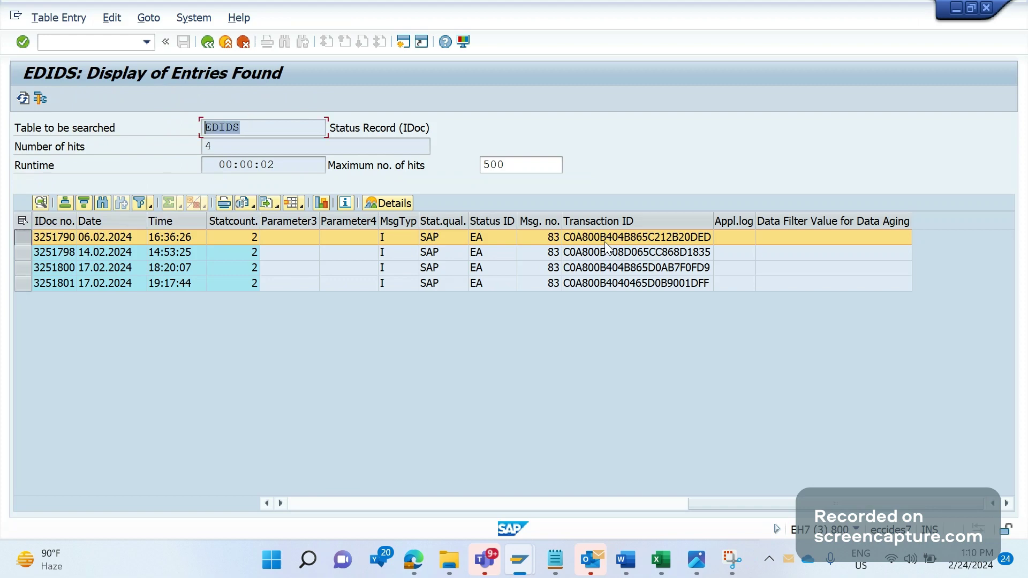
{"action": "left_click", "coordinate": [626, 557]}
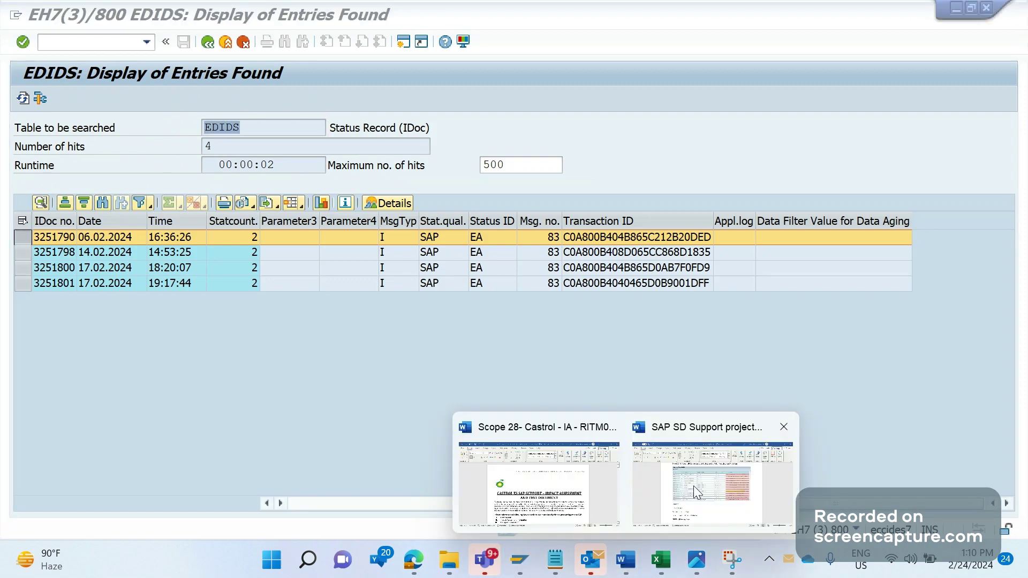
Add an 'EDIDS-TID' line below ORDRSP (Message type) in the Word notes
{"action": "left_click", "coordinate": [693, 487]}
{"action": "key", "text": "Return"}
{"action": "type", "text": "E"}
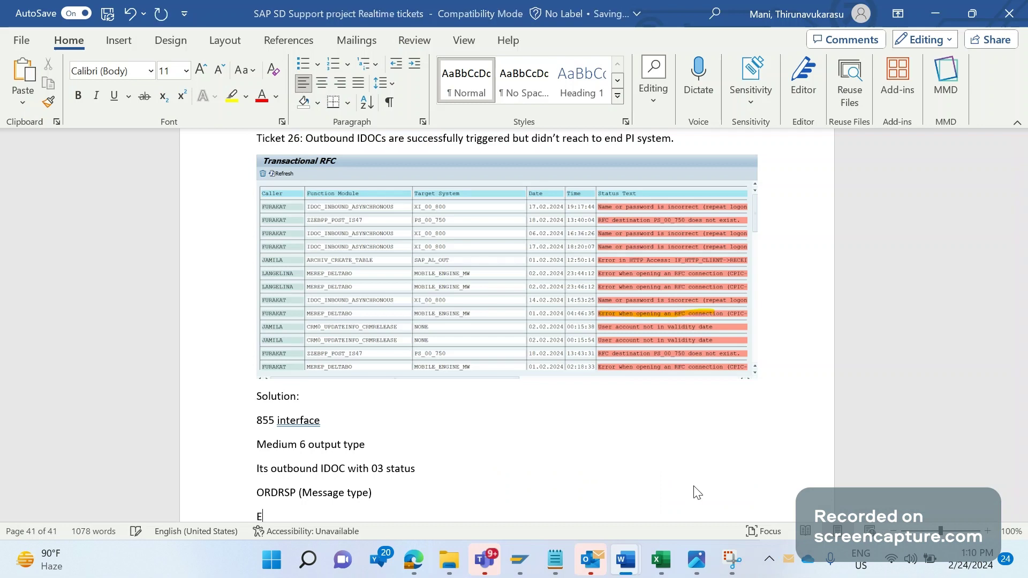
{"action": "type", "text": "DIDS-TI"}
Return to the EDIDS selection screen with the Transaction ID field selected
{"action": "key", "text": "alt+Tab"}
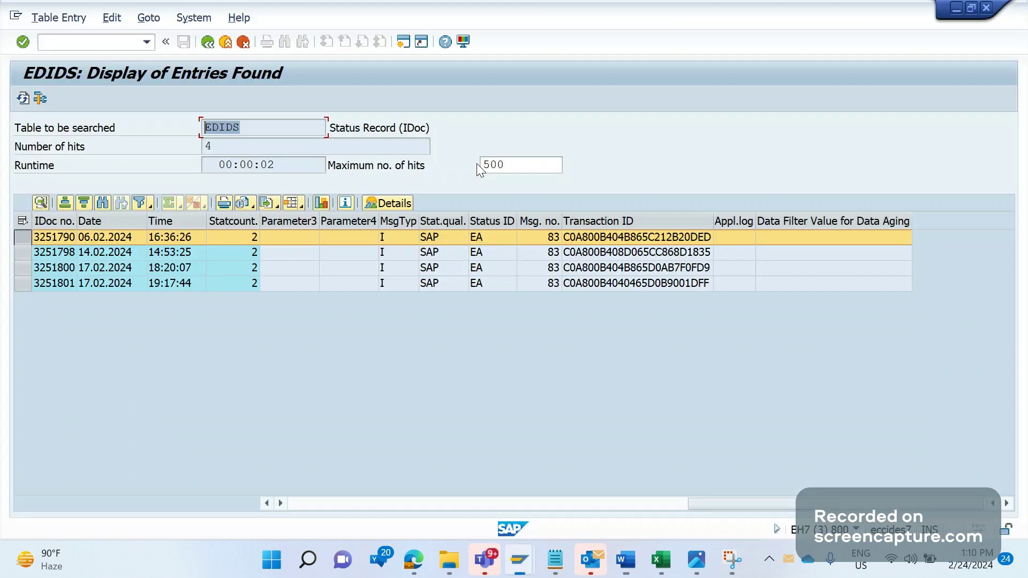
{"action": "left_click", "coordinate": [212, 45]}
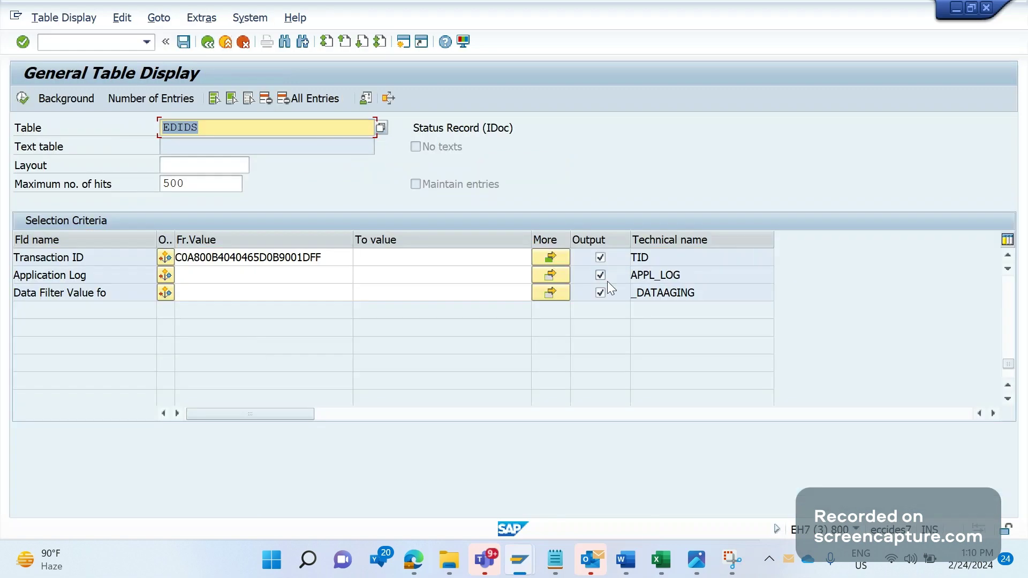
{"action": "key", "text": "Tab"}
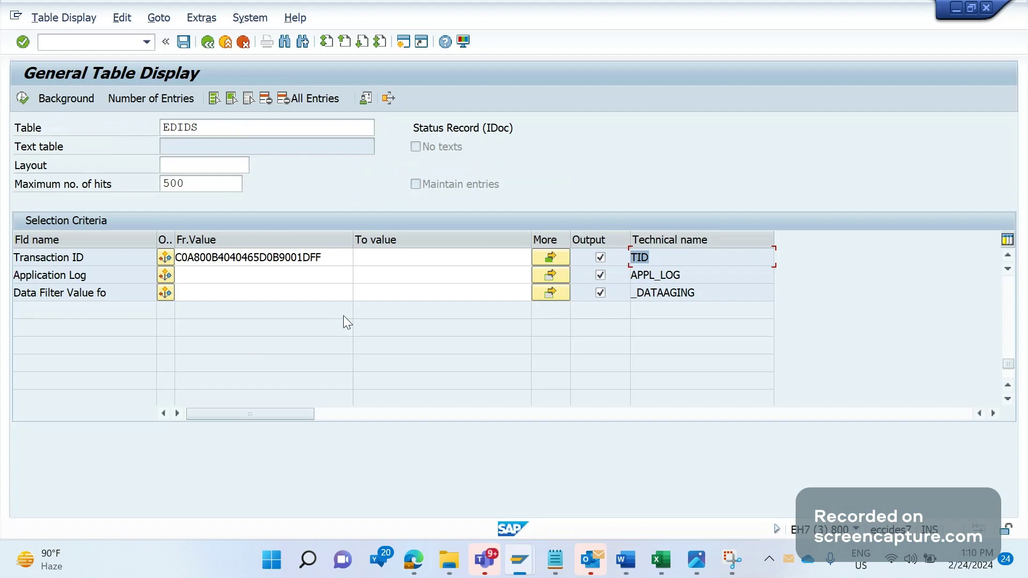
{"action": "key", "text": "super+Tab"}
{"action": "key", "text": "Right"}
{"action": "key", "text": "Return"}
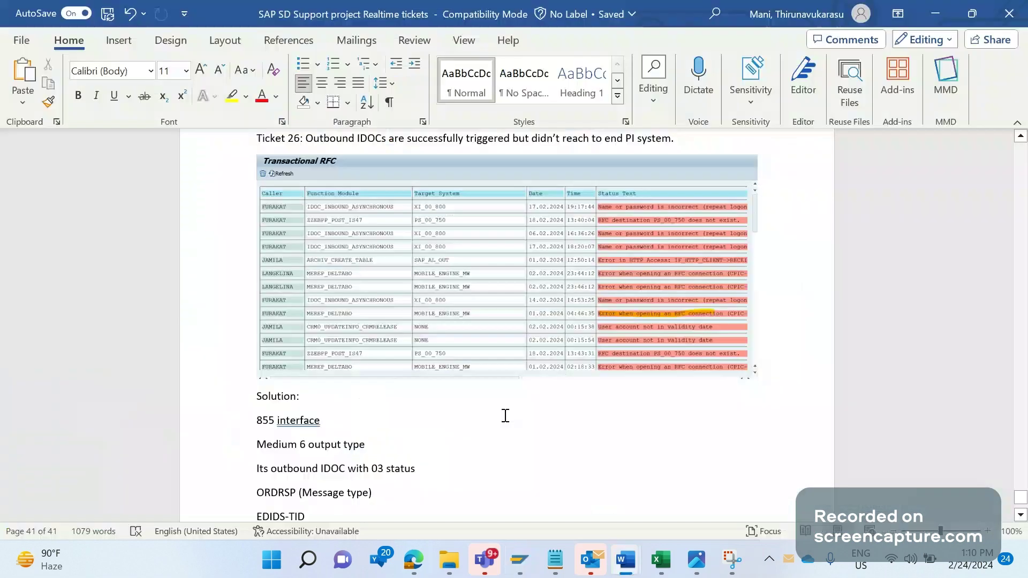
{"action": "key", "text": "alt+Tab"}
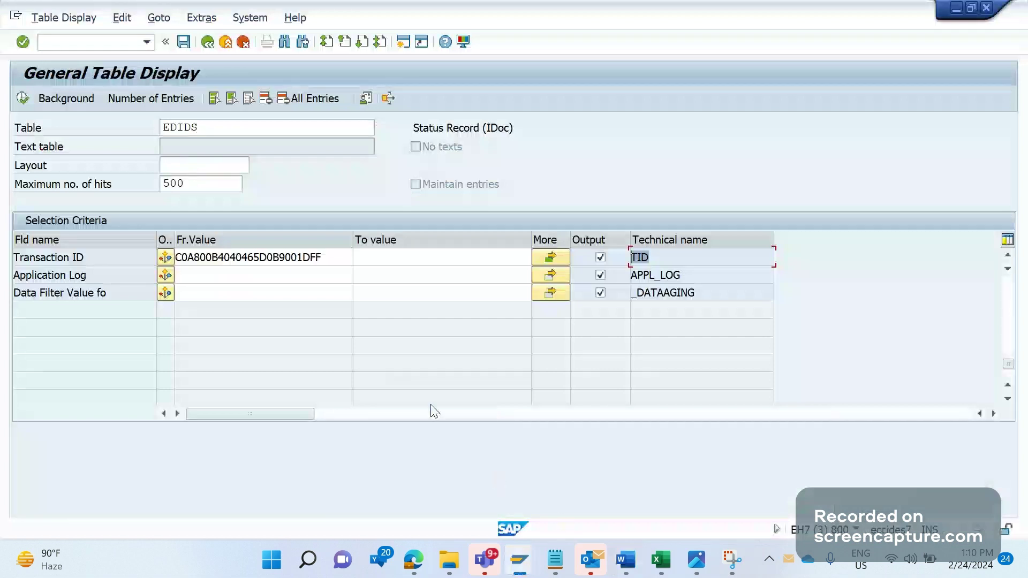
Start transaction SM58 with /NSM58 in the SAP session
{"action": "mouse_move", "coordinate": [517, 562]}
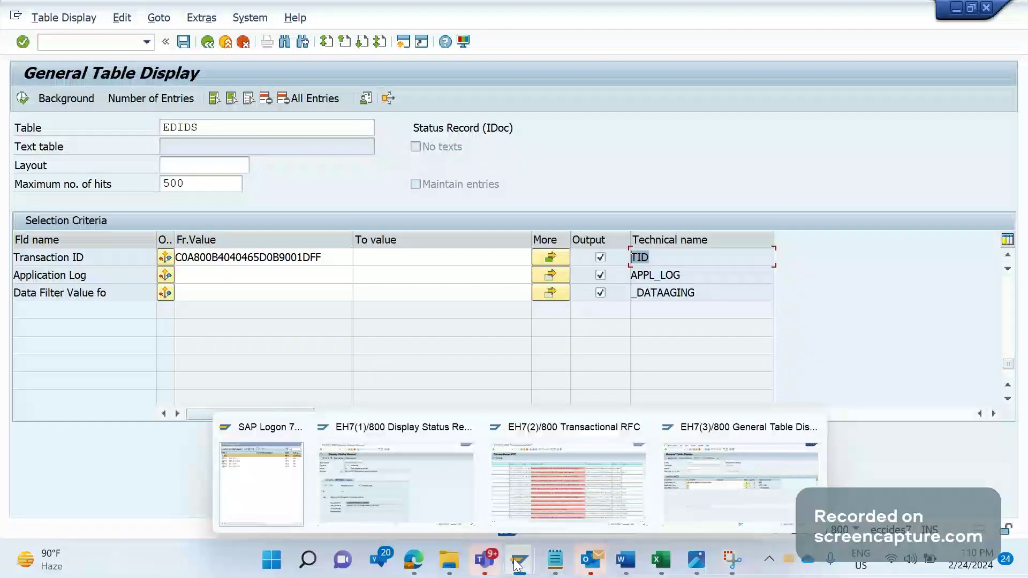
{"action": "left_click", "coordinate": [535, 486]}
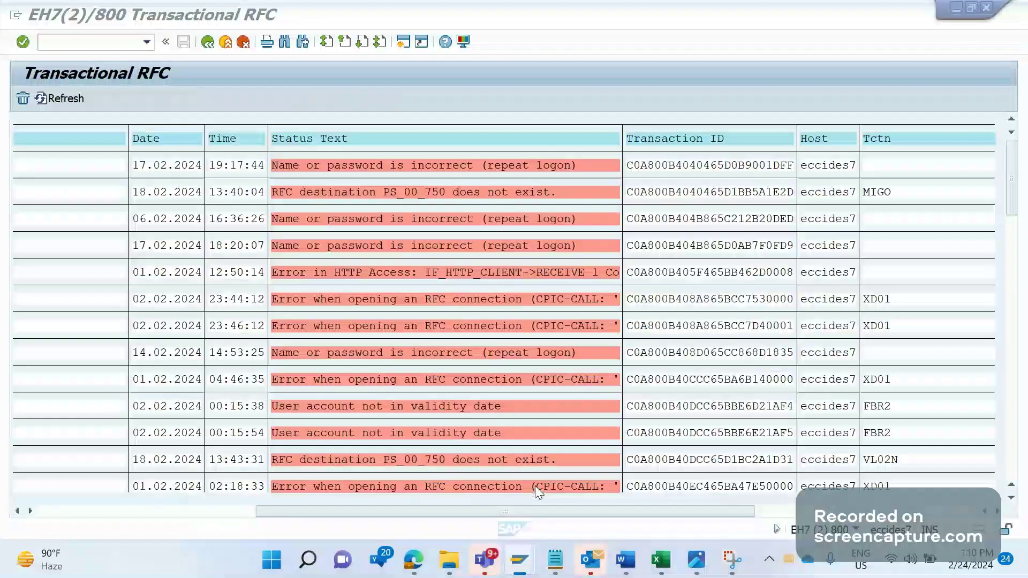
{"action": "left_click", "coordinate": [106, 41]}
{"action": "type", "text": "/NSM58"}
{"action": "key", "text": "Return"}
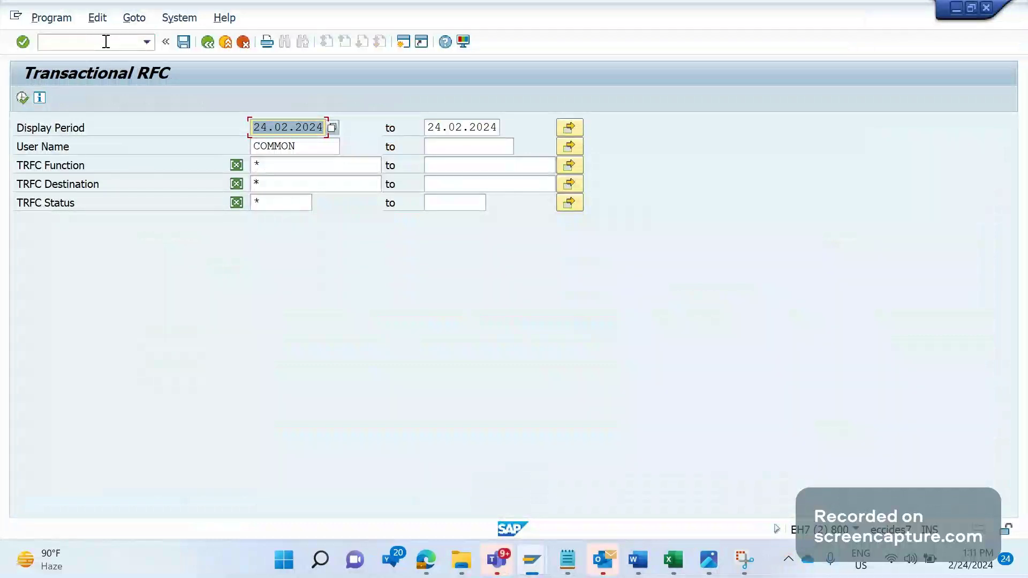
Add 'Tcode: SM58 (LOG FOR TRANSACTION RFC)' to the Word ticket notes
{"action": "left_click", "coordinate": [637, 559]}
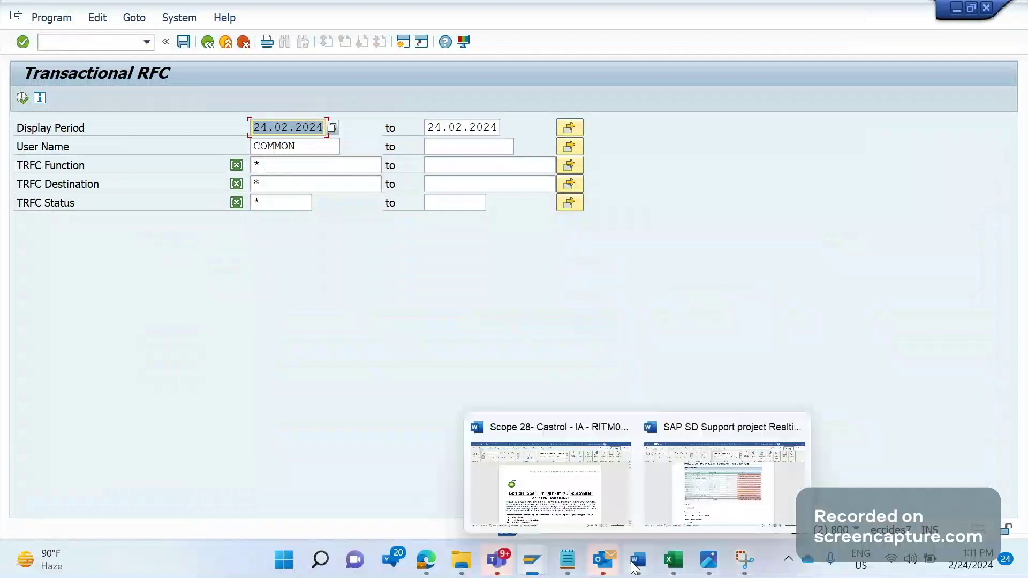
{"action": "left_click", "coordinate": [733, 494]}
{"action": "scroll", "coordinate": [617, 501], "scroll_direction": "down", "scroll_amount": 2}
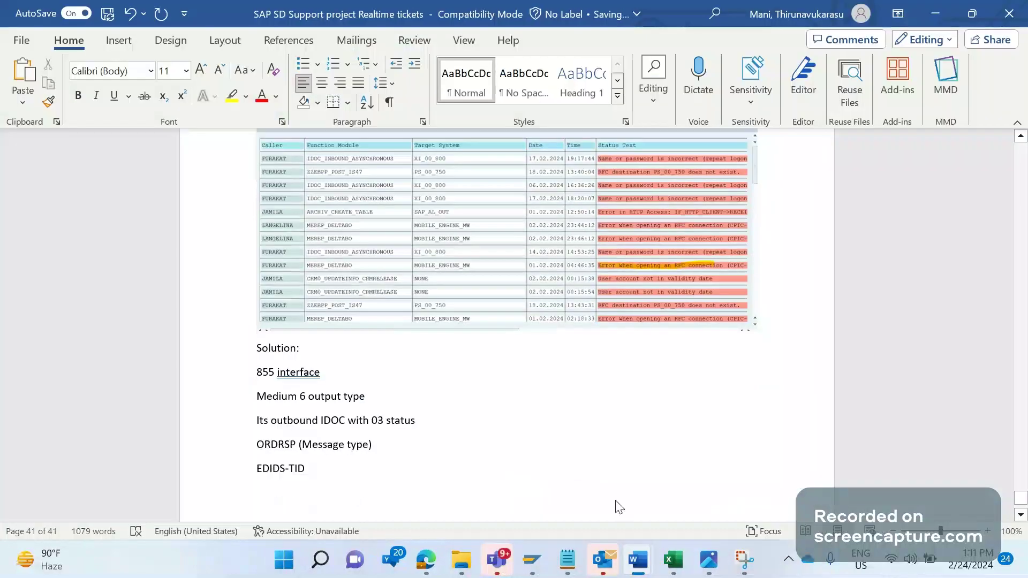
{"action": "type", "text": "Tcode"}
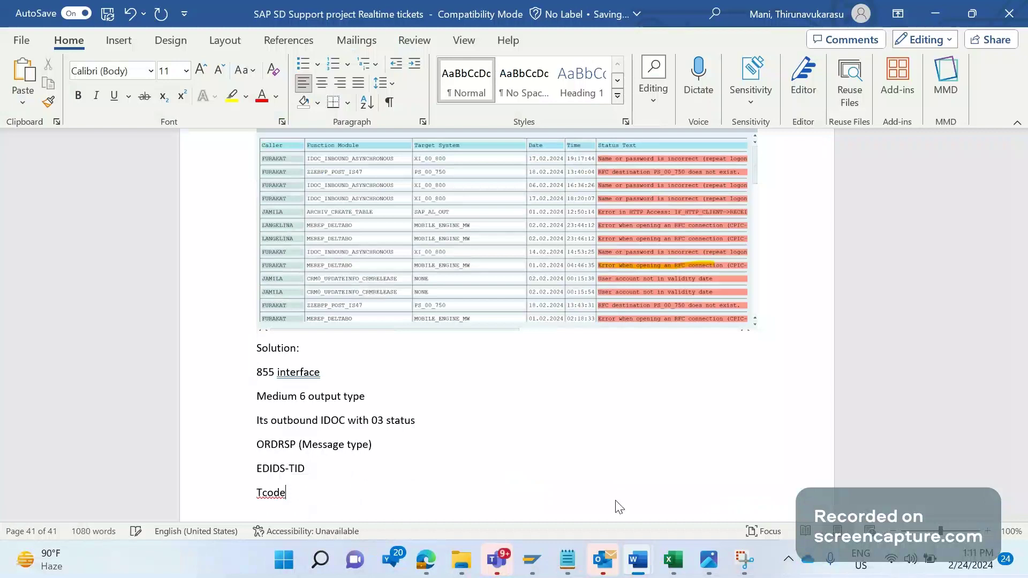
{"action": "type", "text": ": SM58 (LOG FOR TRANSACION"}
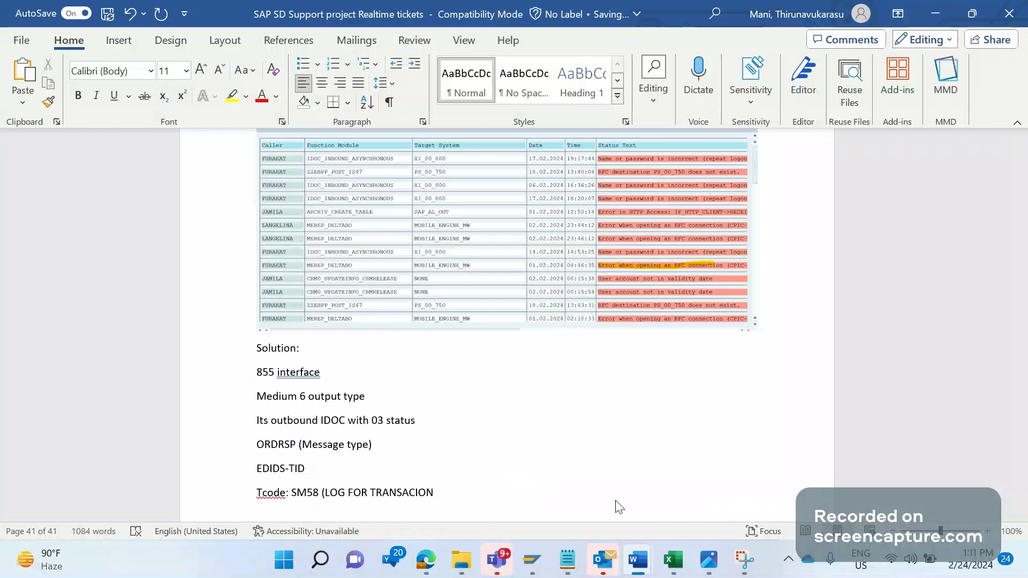
{"action": "key", "text": "BackSpace"}
{"action": "key", "text": "BackSpace"}
{"action": "key", "text": "BackSpace"}
{"action": "type", "text": "TION RFC"}
In the SM58 selection, set User Name to * and the start date to 01.02.2024
{"action": "key", "text": "alt+Tab"}
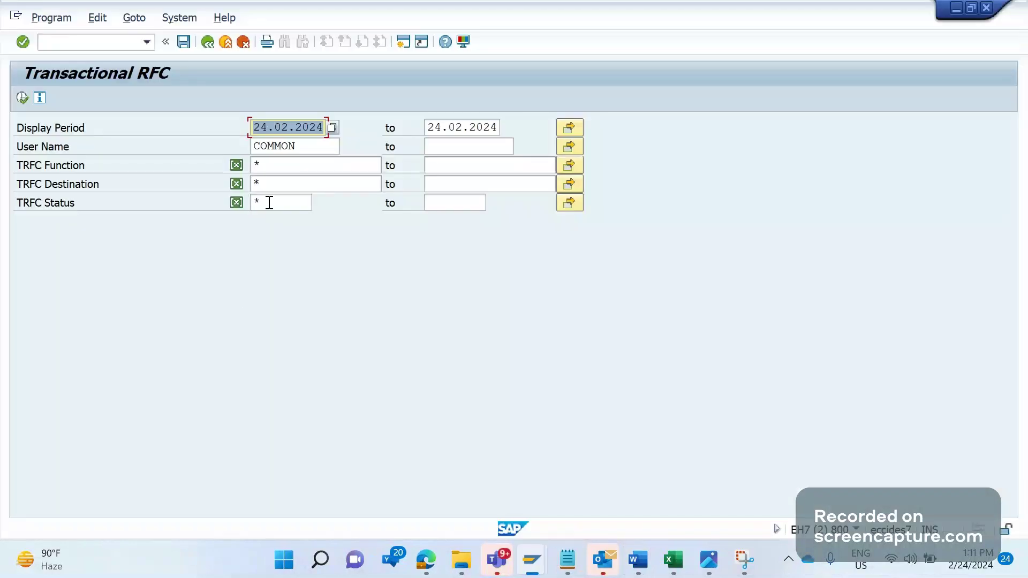
{"action": "key", "text": "Down"}
{"action": "type", "text": "*"}
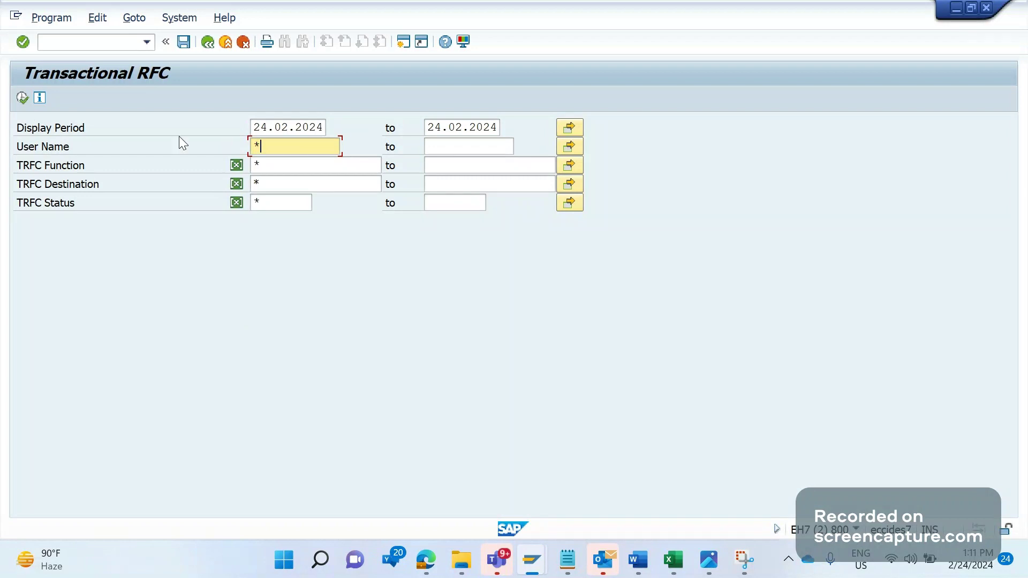
{"action": "double_click", "coordinate": [268, 128]}
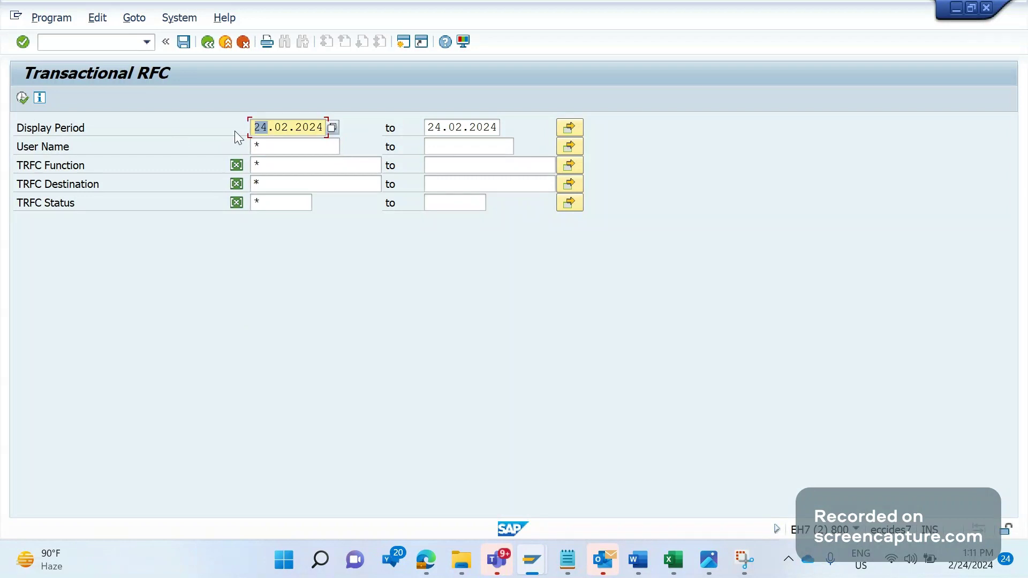
{"action": "type", "text": "01"}
Run the tRFC log and scroll right to show each error's full Transaction ID
{"action": "left_click", "coordinate": [22, 99]}
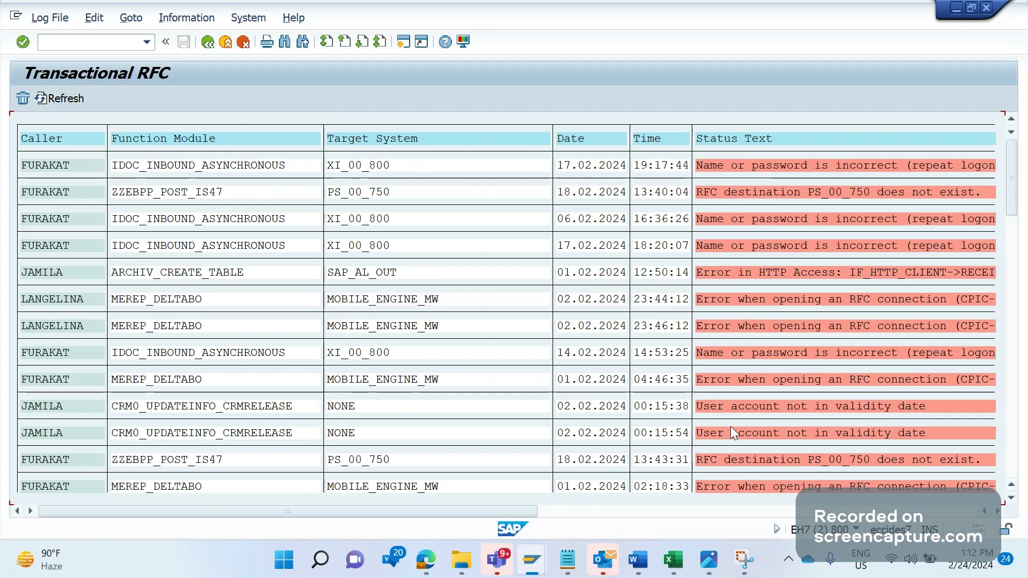
{"action": "left_click", "coordinate": [997, 511]}
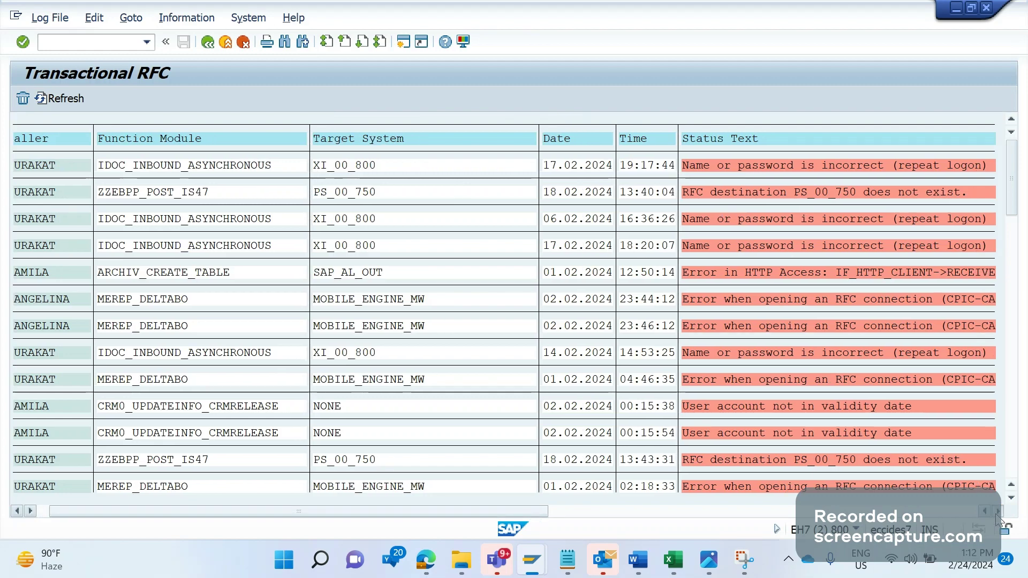
{"action": "left_click", "coordinate": [997, 512]}
{"action": "left_click", "coordinate": [996, 512]}
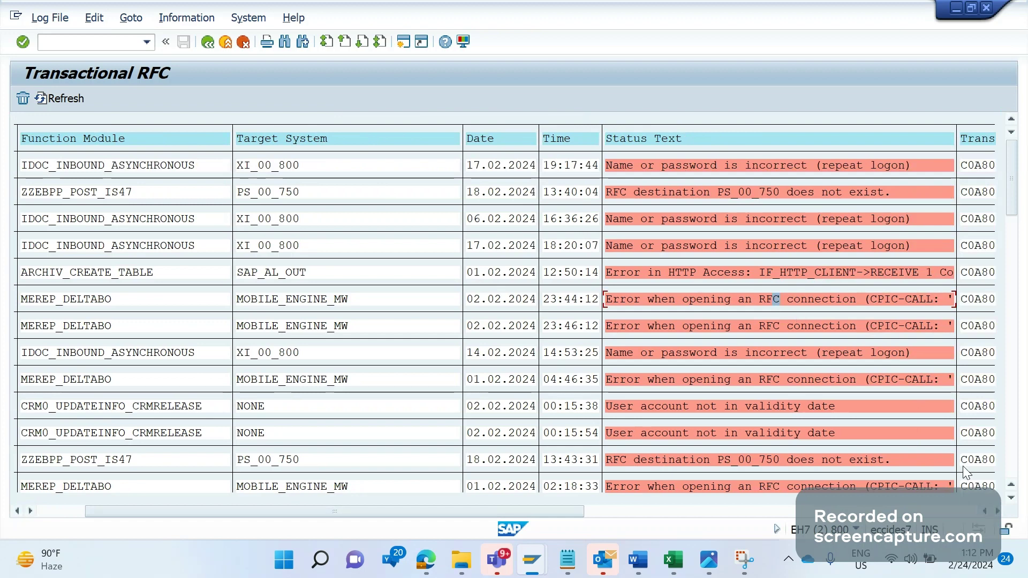
{"action": "left_click", "coordinate": [999, 511]}
{"action": "left_click", "coordinate": [999, 511]}
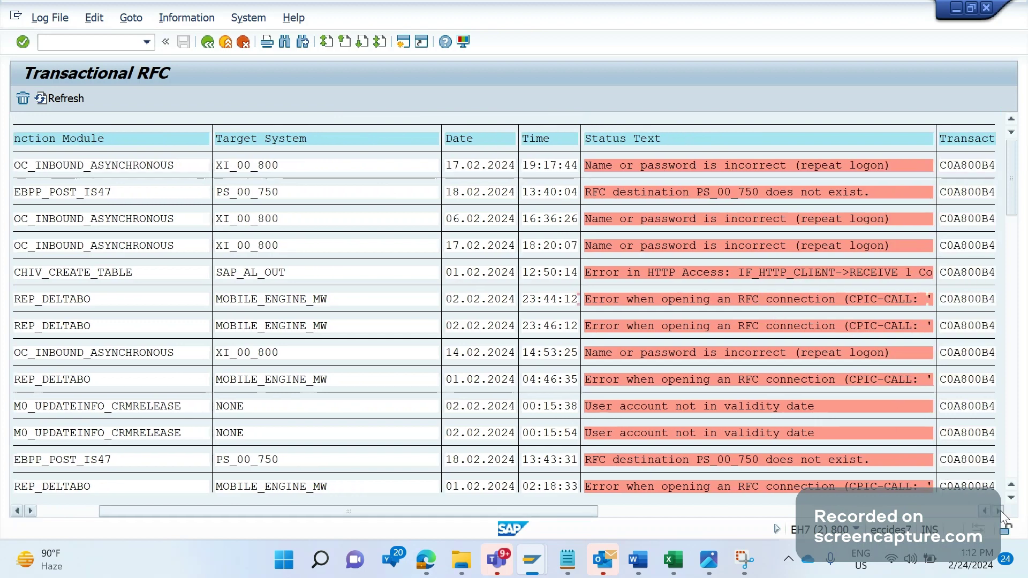
{"action": "left_click", "coordinate": [999, 511]}
{"action": "left_click", "coordinate": [1000, 511]}
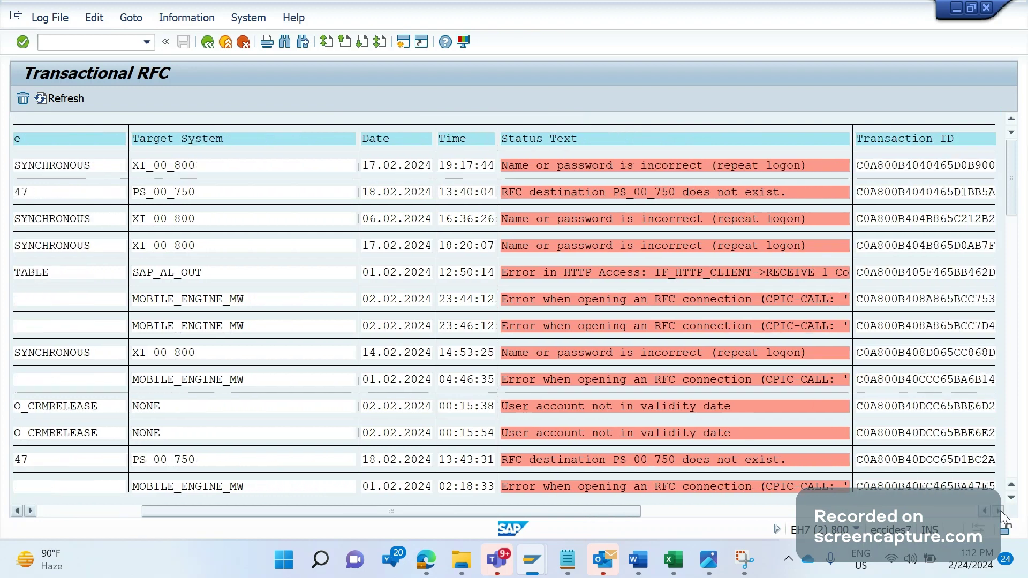
{"action": "left_click", "coordinate": [999, 511]}
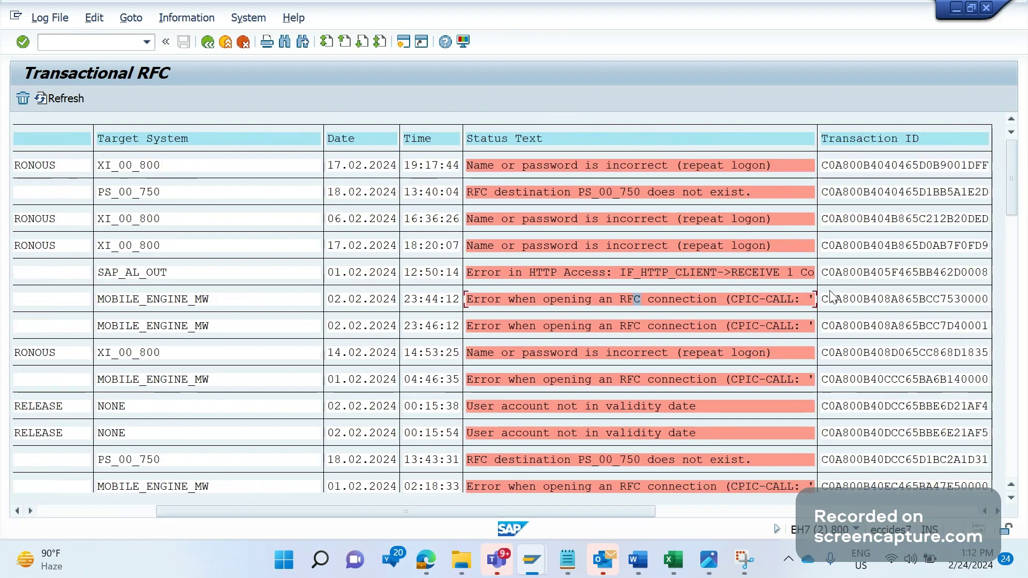
{"action": "left_click", "coordinate": [851, 301]}
Execute the EDIDS lookup and compare its four Transaction IDs against the tRFC list
{"action": "left_click", "coordinate": [533, 563]}
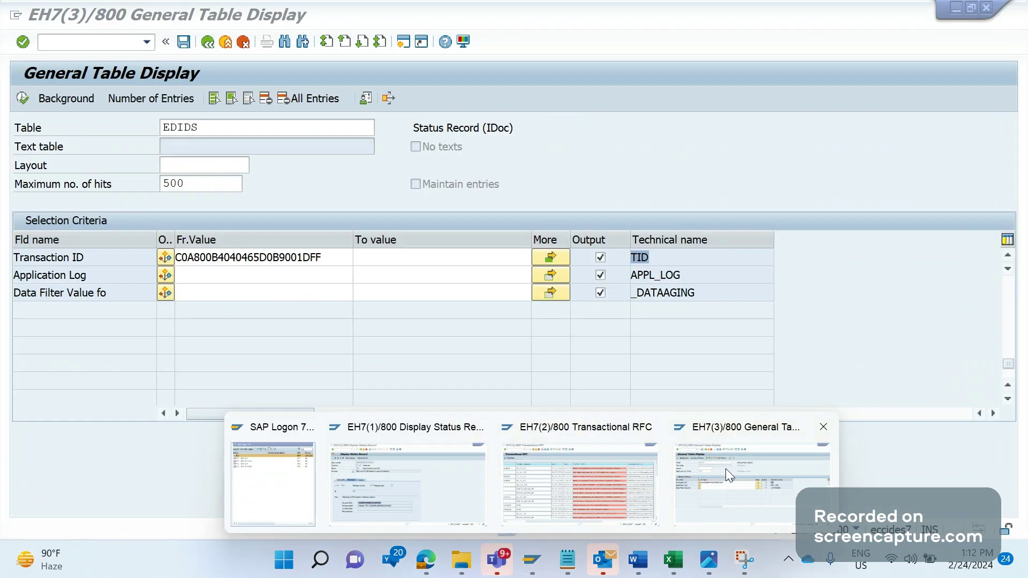
{"action": "left_click", "coordinate": [725, 468]}
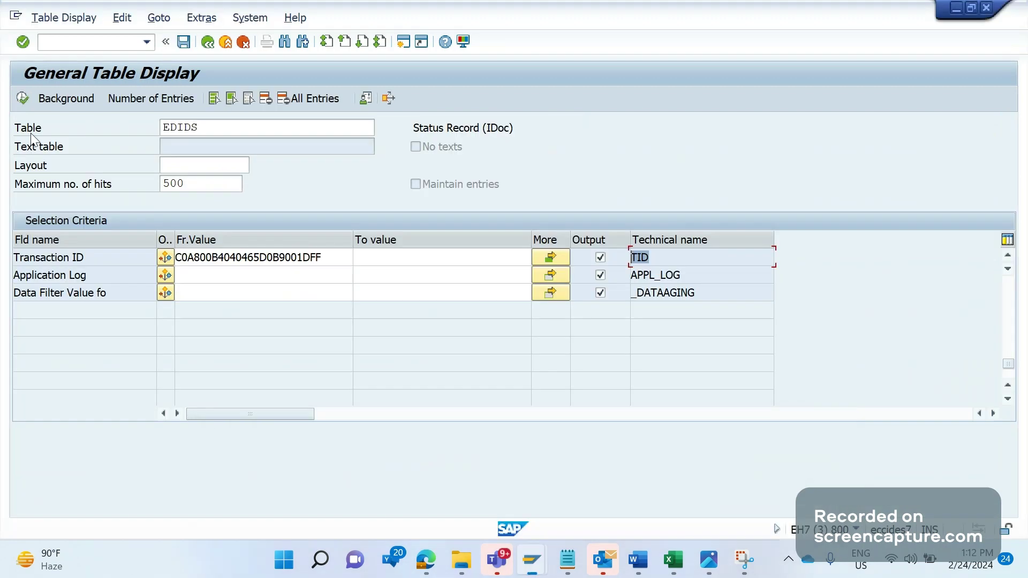
{"action": "left_click", "coordinate": [23, 98]}
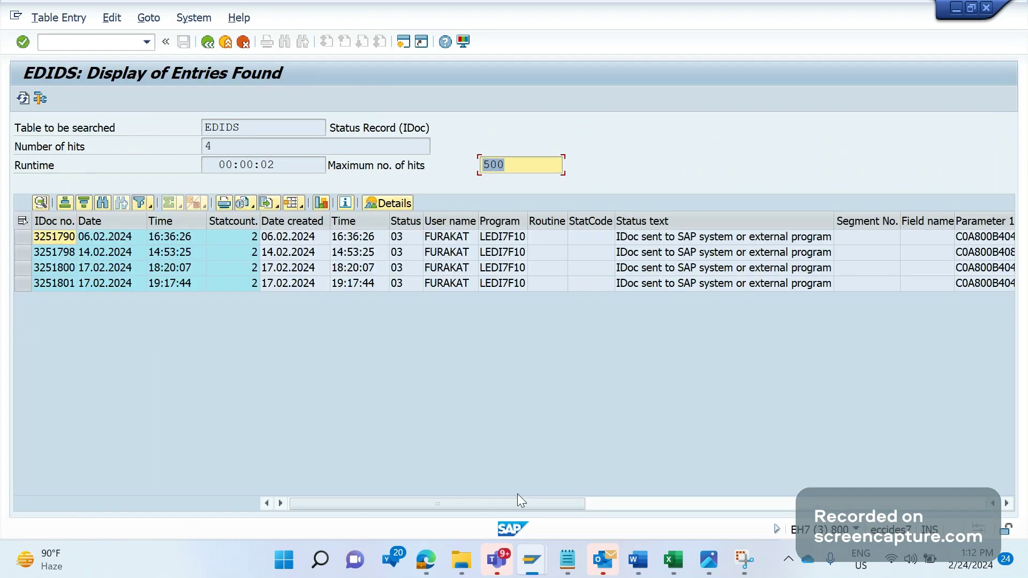
{"action": "left_click_drag", "start_coordinate": [518, 502], "coordinate": [862, 554]}
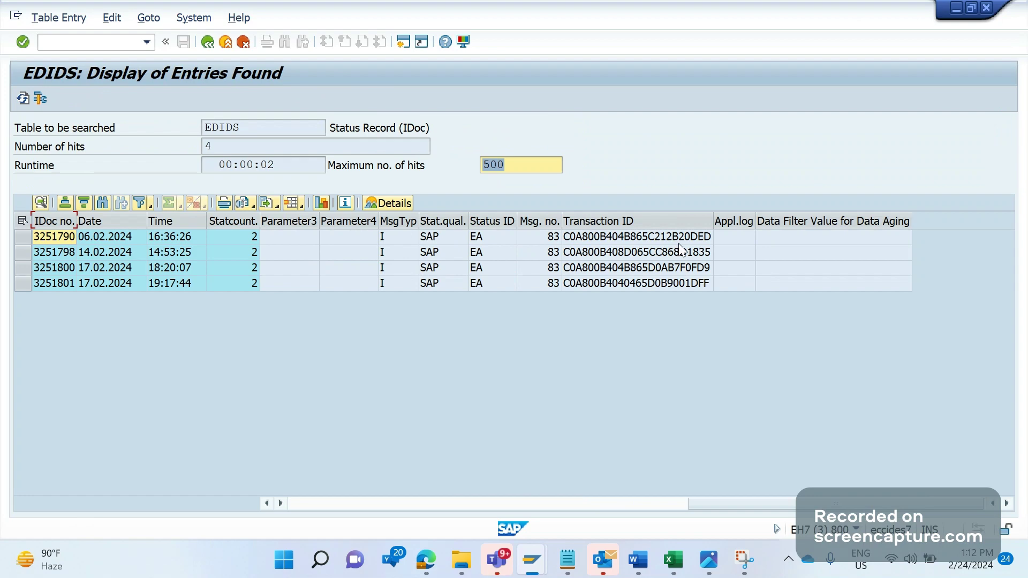
{"action": "double_click", "coordinate": [680, 249]}
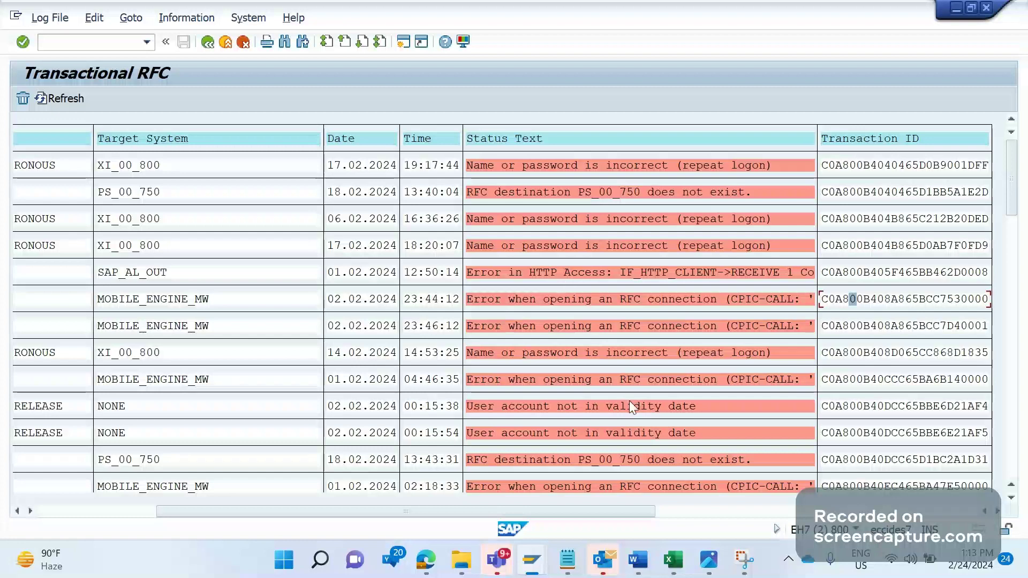
Open /OSE16N and load table ARFCSSTATE's selection fields
{"action": "mouse_move", "coordinate": [540, 549]}
{"action": "left_click", "coordinate": [742, 477]}
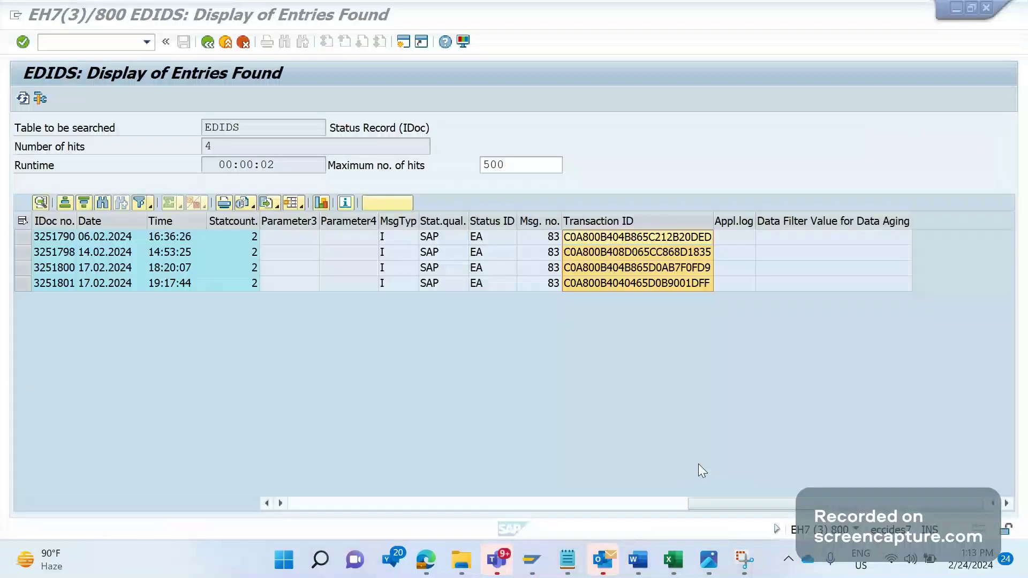
{"action": "left_click", "coordinate": [112, 44]}
{"action": "type", "text": "/OSE16N"}
{"action": "key", "text": "Return"}
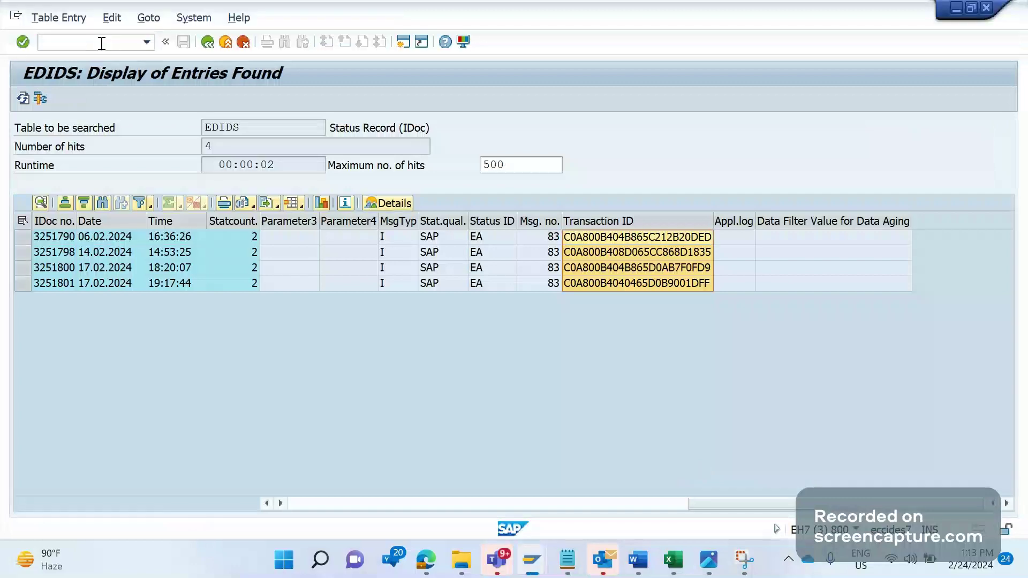
{"action": "type", "text": "A"}
{"action": "key", "text": "Down"}
{"action": "key", "text": "Return"}
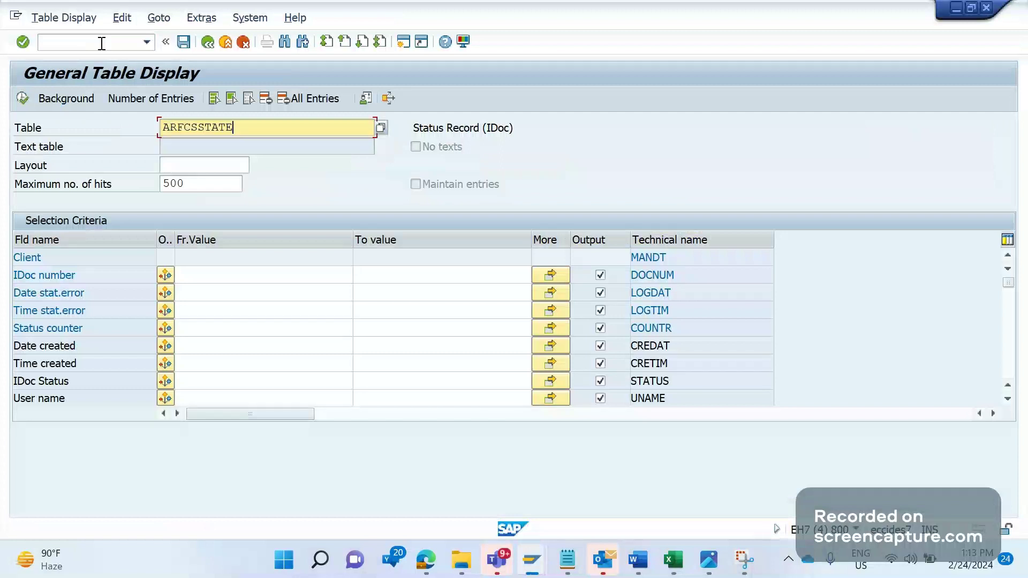
{"action": "key", "text": "Return"}
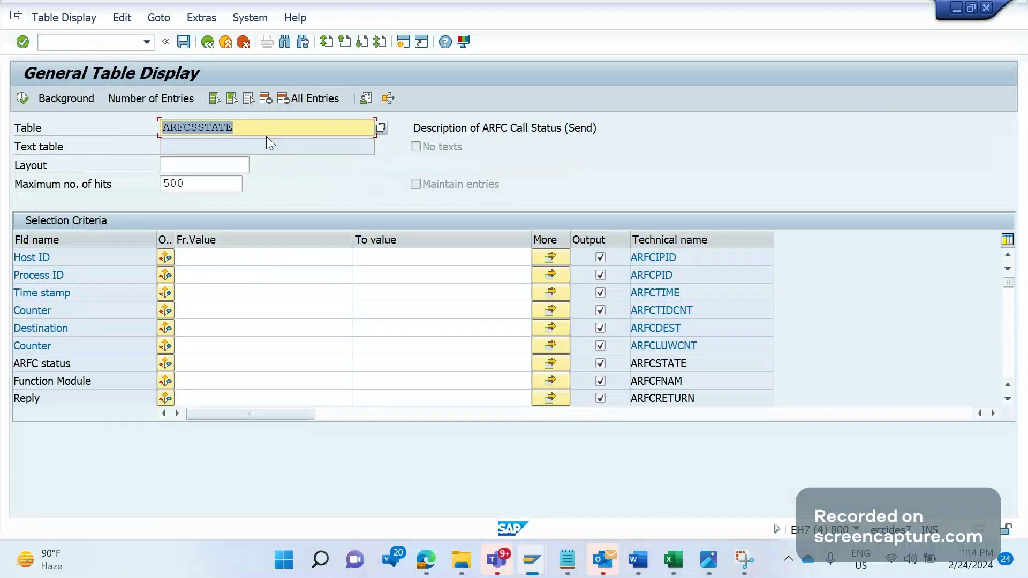
Cycle through the SAP windows back to ARFCSSTATE, then bring up the Word notes
{"action": "key", "text": "alt+Tab"}
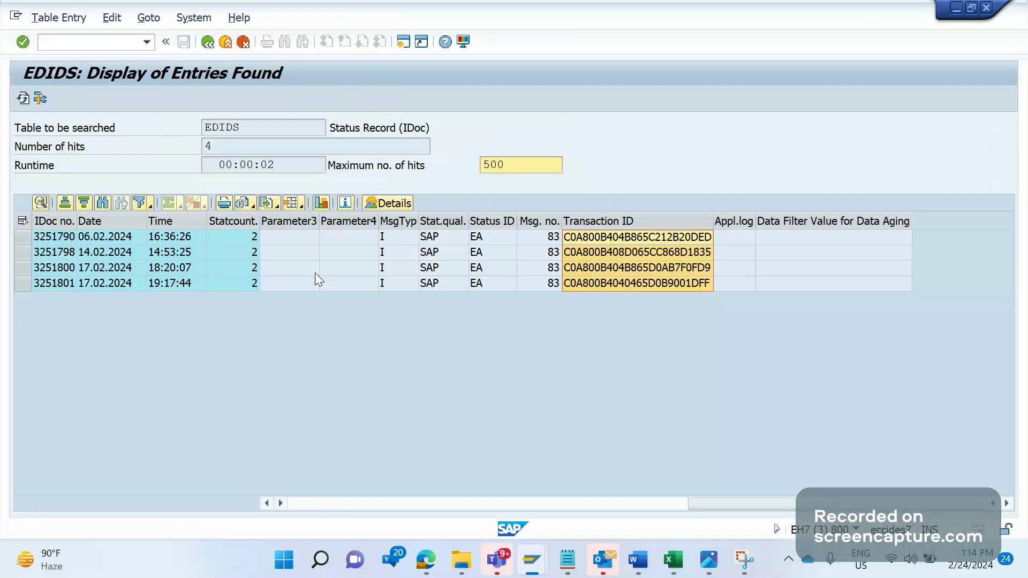
{"action": "key", "text": "alt+Tab"}
{"action": "key", "text": "alt+Tab"}
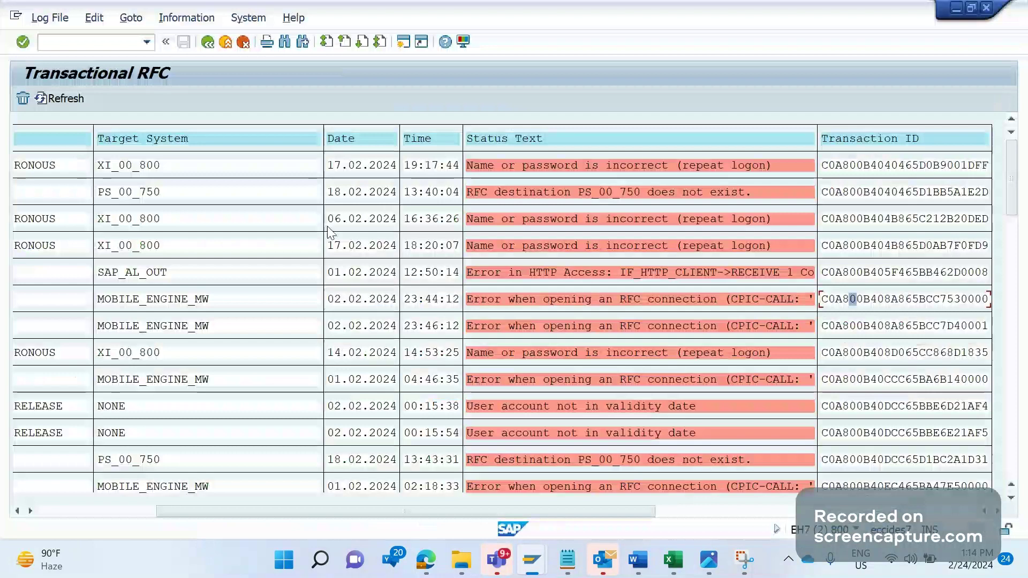
{"action": "key", "text": "alt+Tab"}
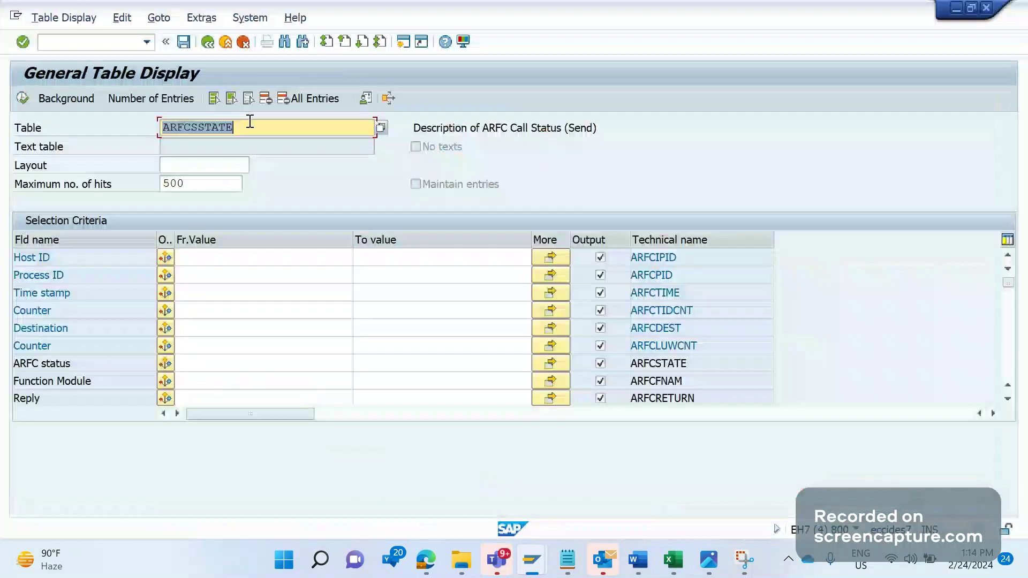
{"action": "left_click", "coordinate": [216, 123]}
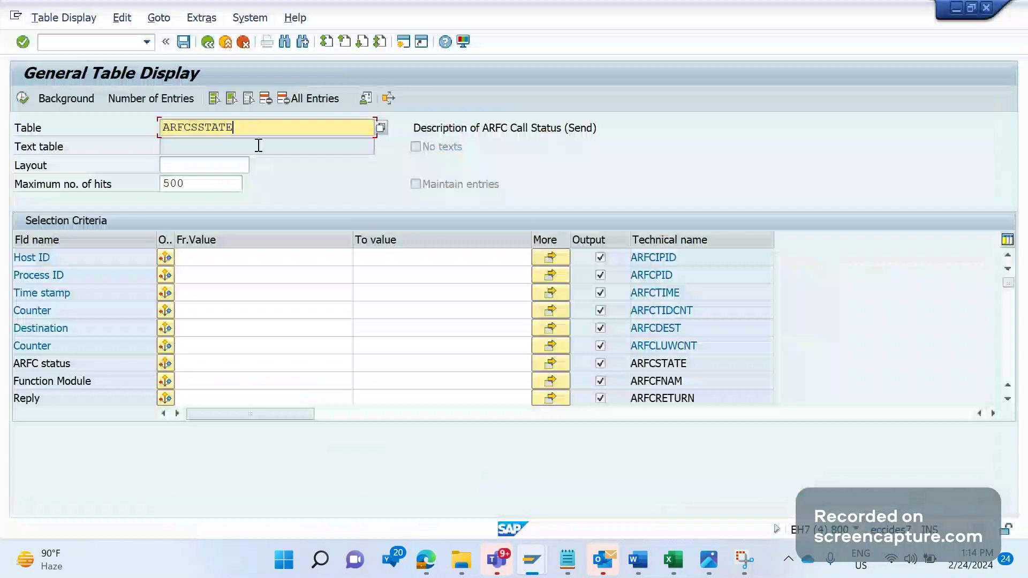
{"action": "left_click", "coordinate": [638, 560]}
Add a 'Table: ARFCSSTATE' line below the SM58 note in the Word ticket notes
{"action": "left_click", "coordinate": [758, 488]}
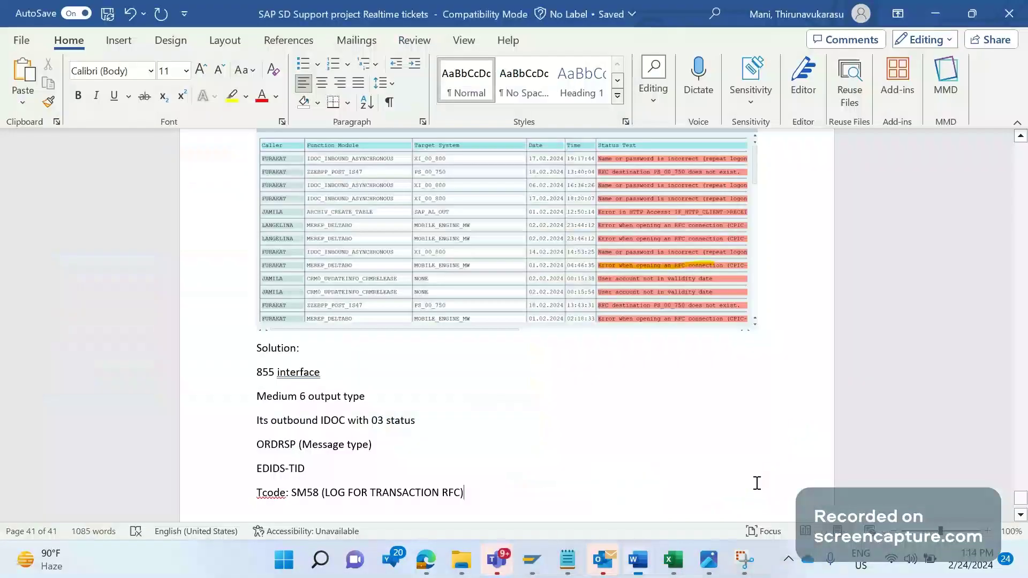
{"action": "key", "text": "Return"}
{"action": "type", "text": "t"}
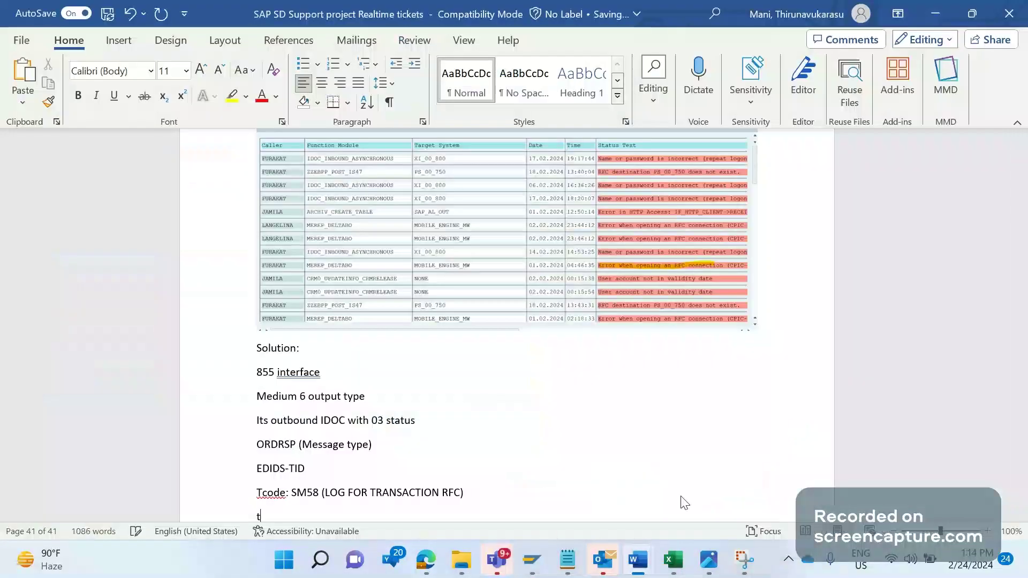
{"action": "key", "text": "BackSpace"}
{"action": "type", "text": "Table: ARFCSSTATE"}
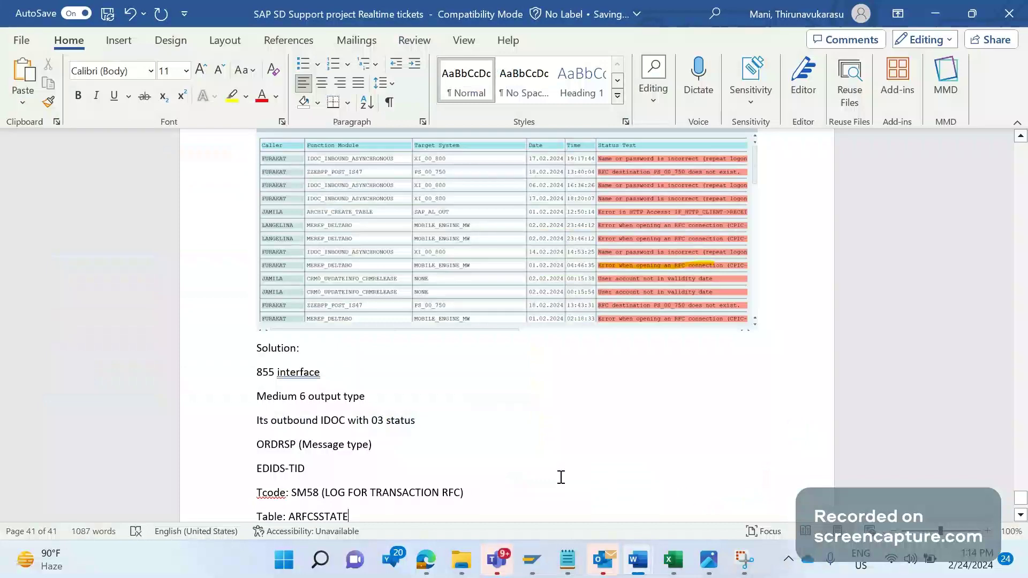
Copy the first EDIDS Transaction ID and paste it into the notes after 'TID:'
{"action": "left_click", "coordinate": [532, 560]}
{"action": "mouse_move", "coordinate": [532, 560]}
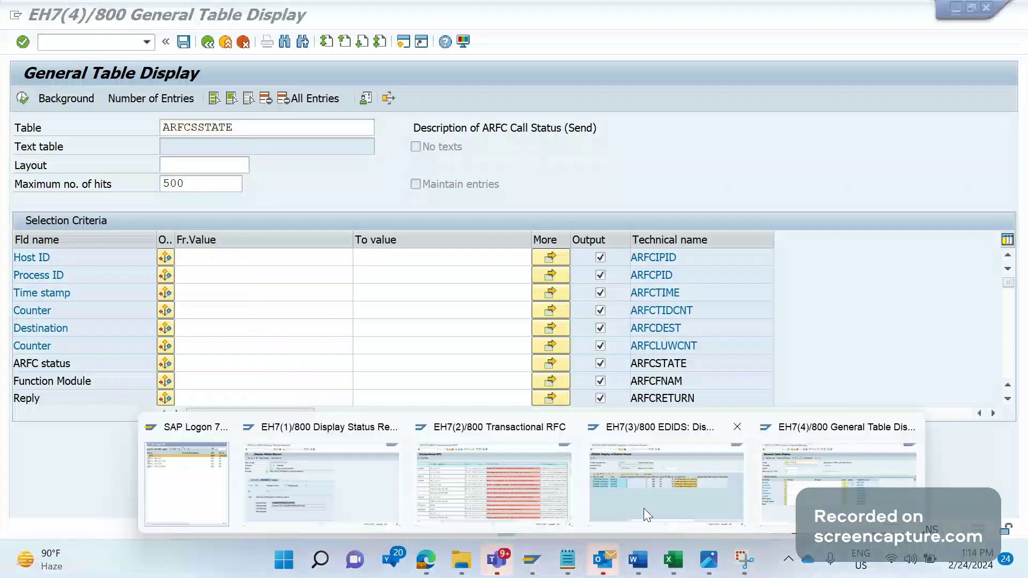
{"action": "left_click", "coordinate": [629, 500]}
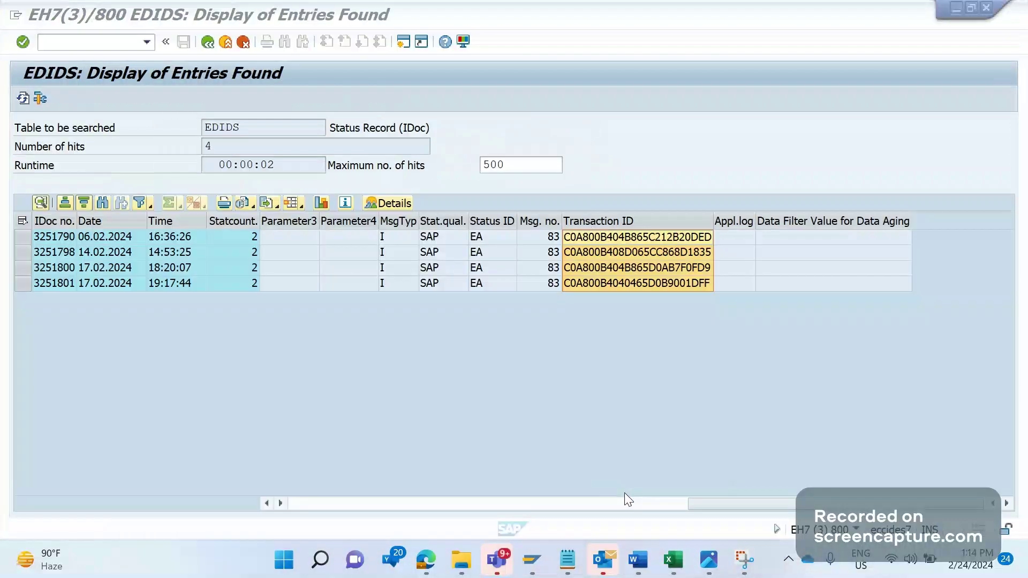
{"action": "left_click", "coordinate": [586, 238]}
{"action": "key", "text": "alt+Tab"}
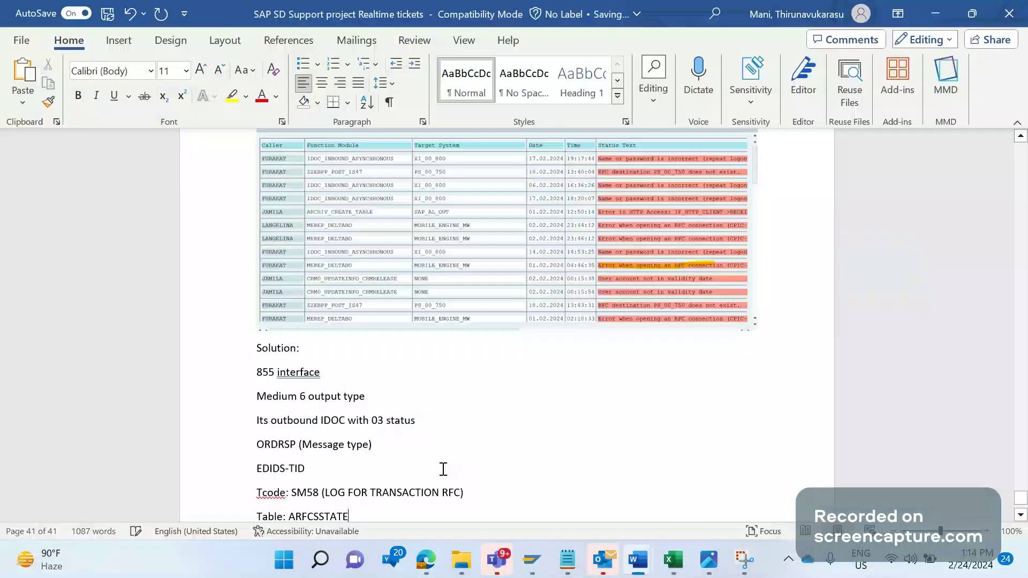
{"action": "scroll", "coordinate": [444, 472], "scroll_direction": "down", "scroll_amount": 2}
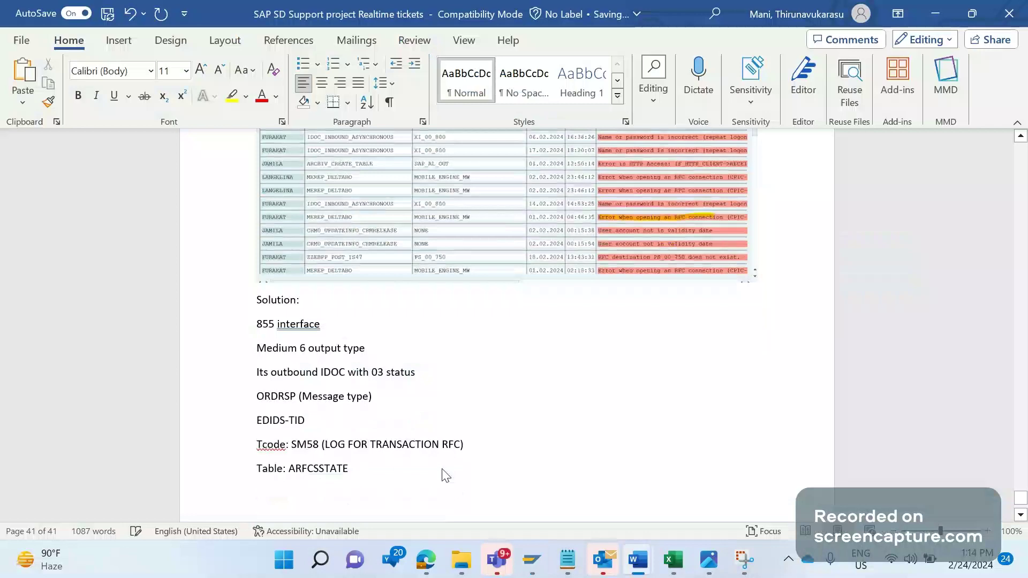
{"action": "key", "text": "Return"}
{"action": "type", "text": "TID:"}
{"action": "key", "text": "ctrl+v"}
Paste the TID again on its own line and break it after C0A800B4
{"action": "mouse_move", "coordinate": [532, 559]}
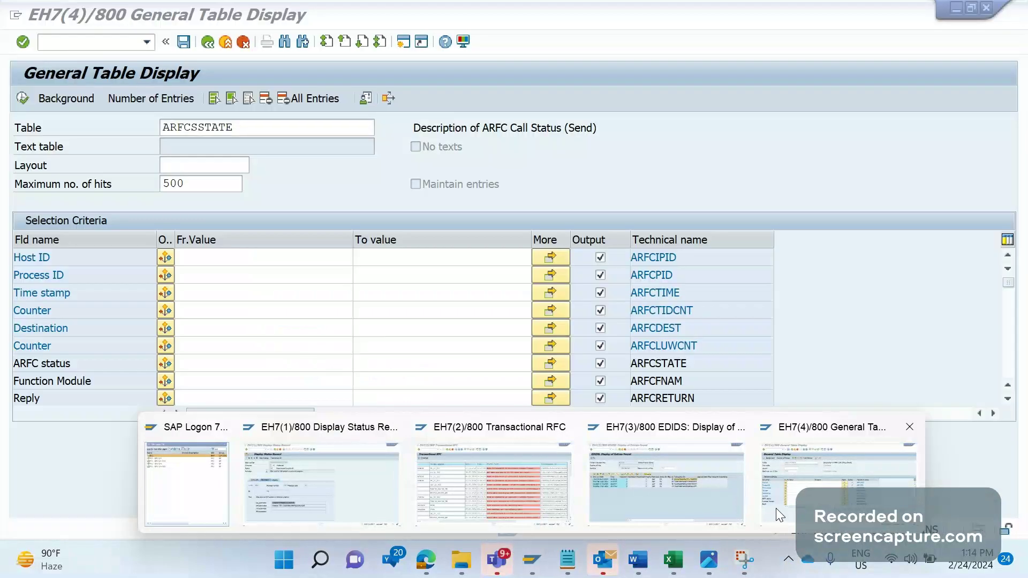
{"action": "left_click", "coordinate": [775, 509]}
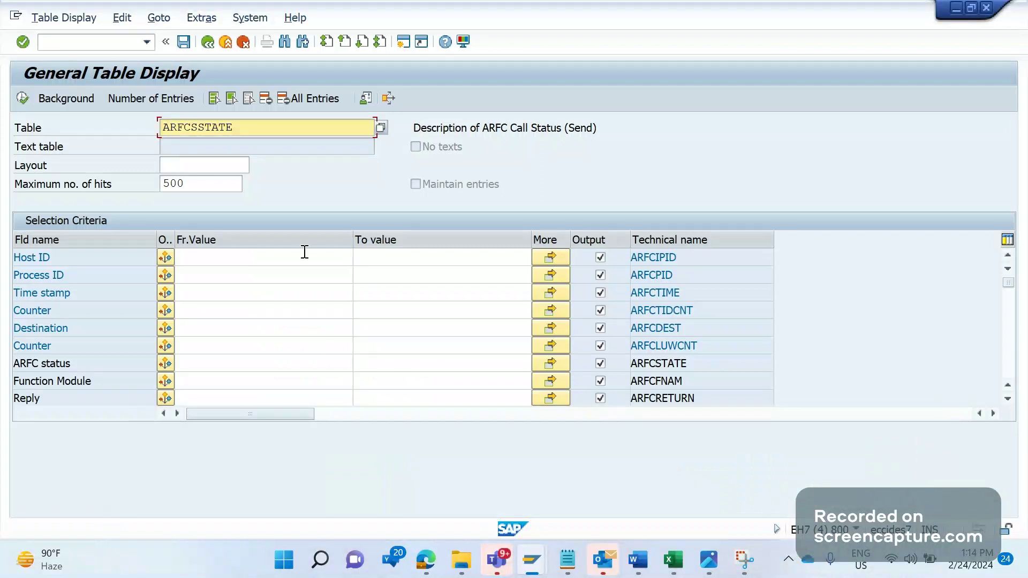
{"action": "key", "text": "alt+Tab"}
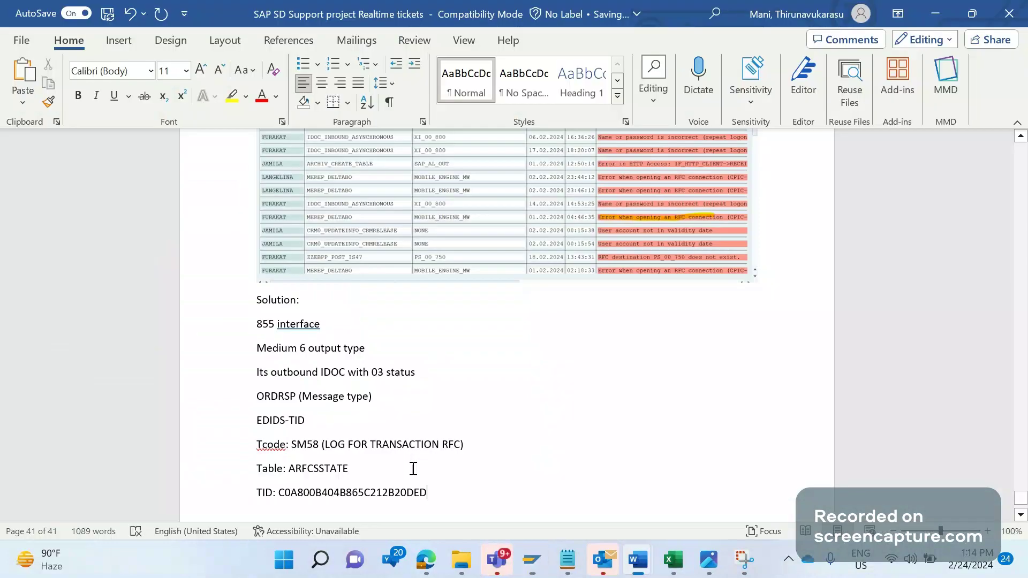
{"action": "key", "text": "Return"}
{"action": "type", "text": "C0A800B404B865C212B20DED"}
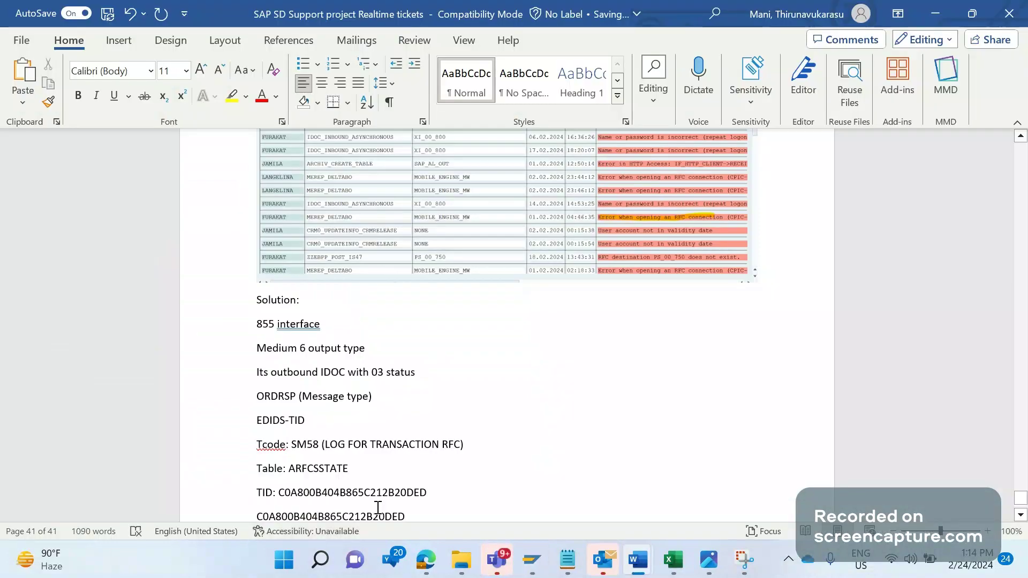
{"action": "key", "text": "alt+Tab"}
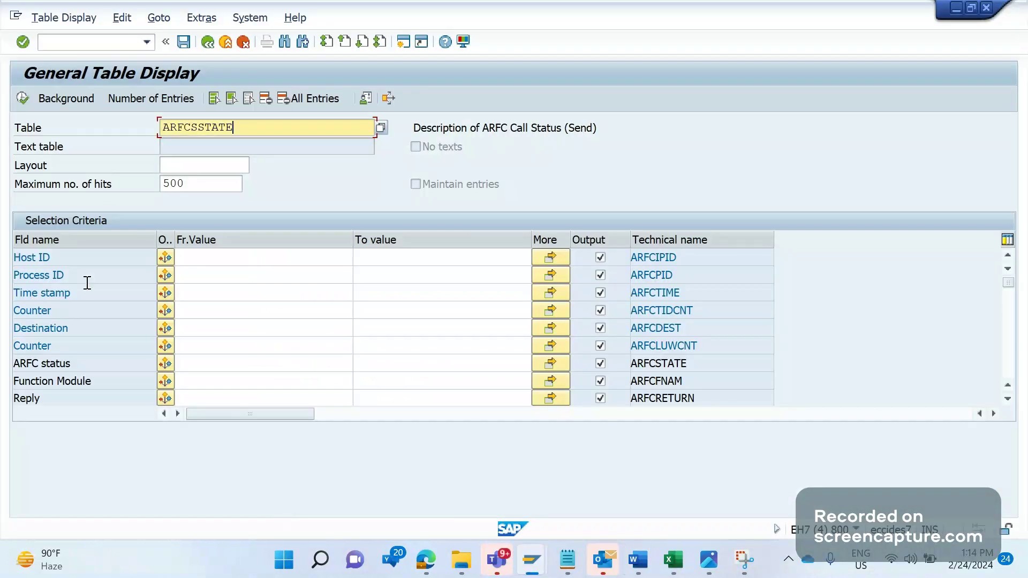
{"action": "key", "text": "alt+Tab"}
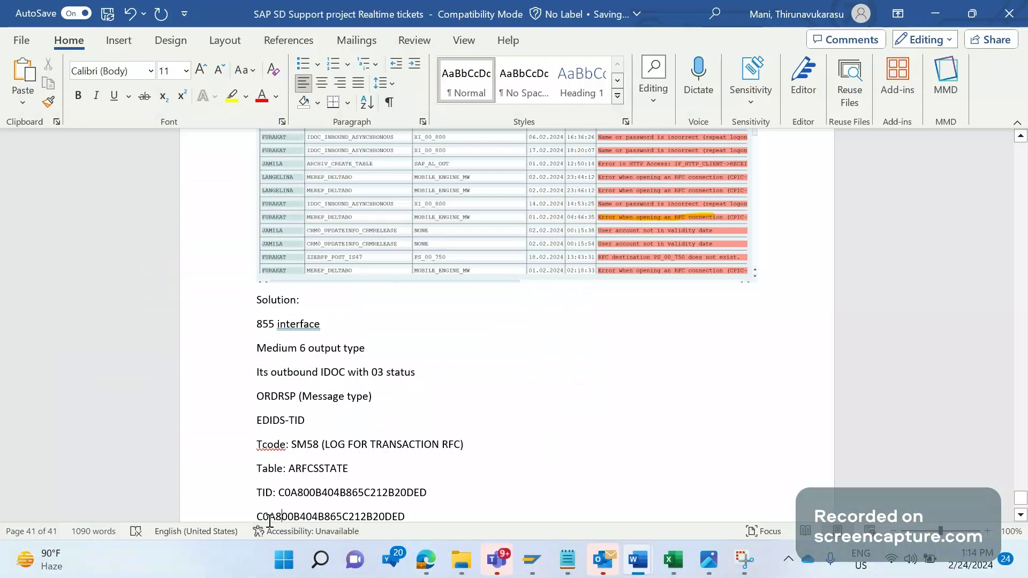
{"action": "key", "text": "Return"}
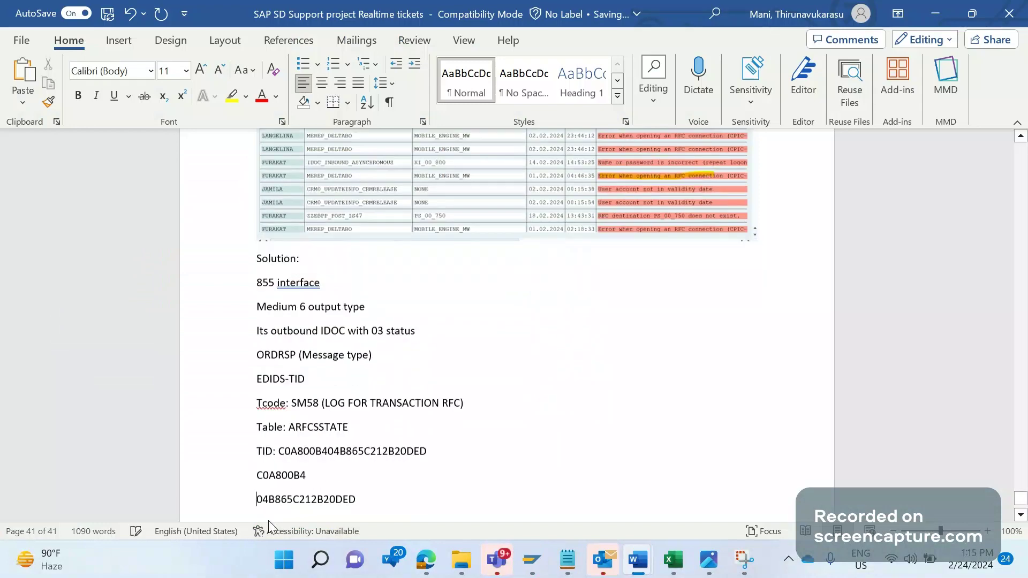
Enter C0A800B4 as the ARFCSSTATE Host ID and check the matching entry count
{"action": "left_click_drag", "start_coordinate": [310, 474], "coordinate": [256, 472]}
{"action": "key", "text": "ctrl+c"}
{"action": "key", "text": "alt+Tab"}
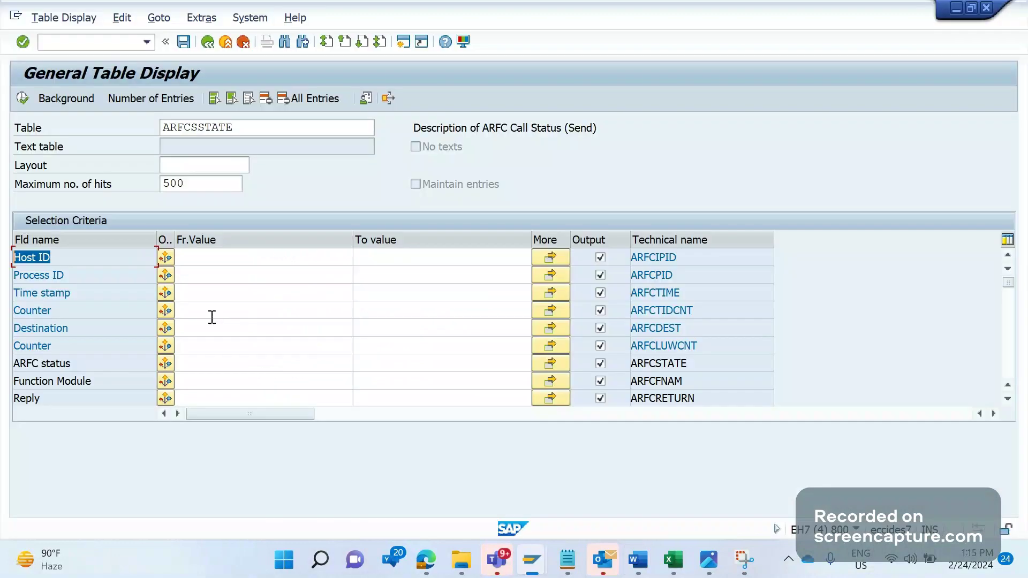
{"action": "left_click", "coordinate": [195, 259]}
{"action": "key", "text": "ctrl+v"}
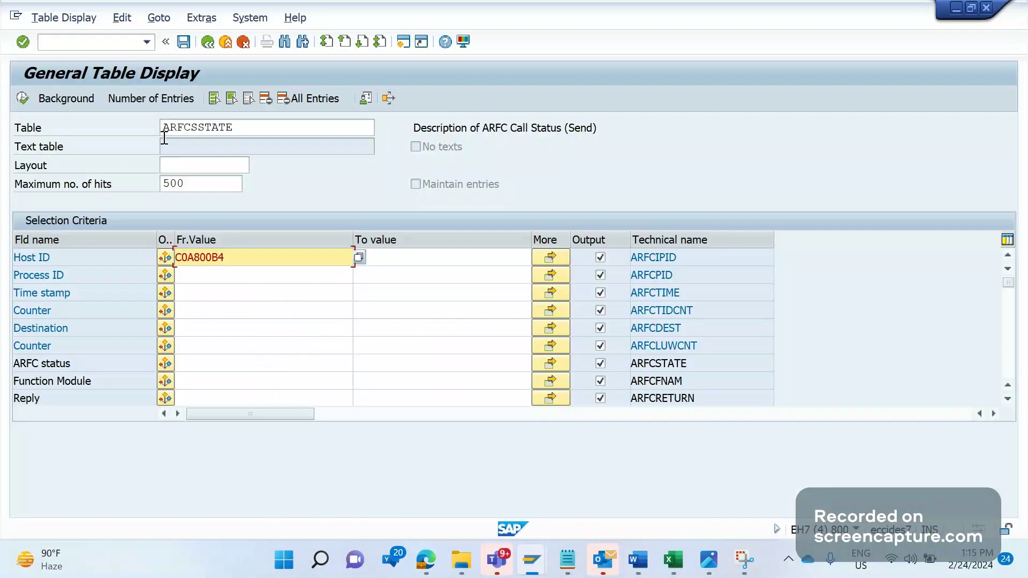
{"action": "left_click", "coordinate": [149, 98]}
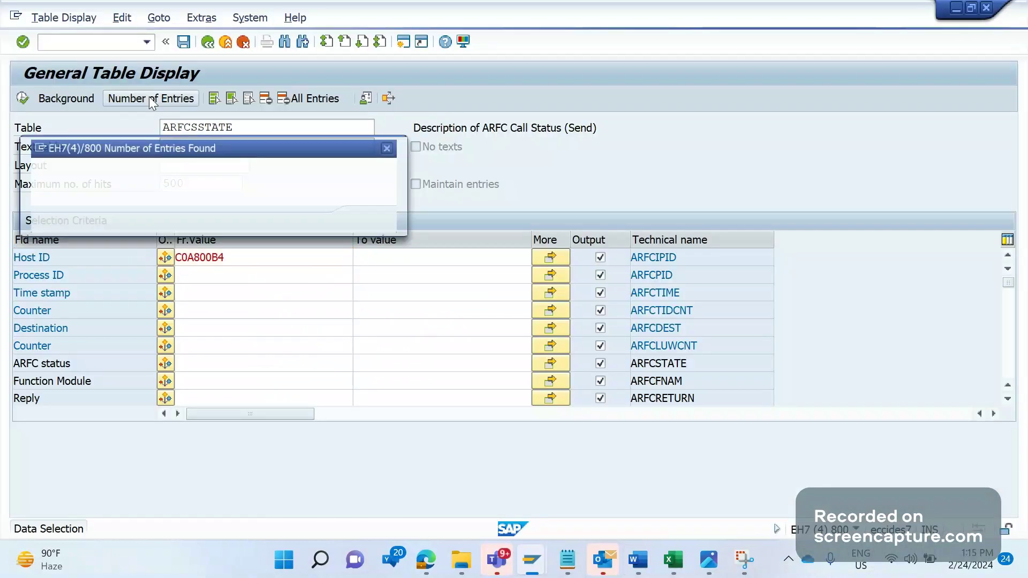
{"action": "key", "text": "Return"}
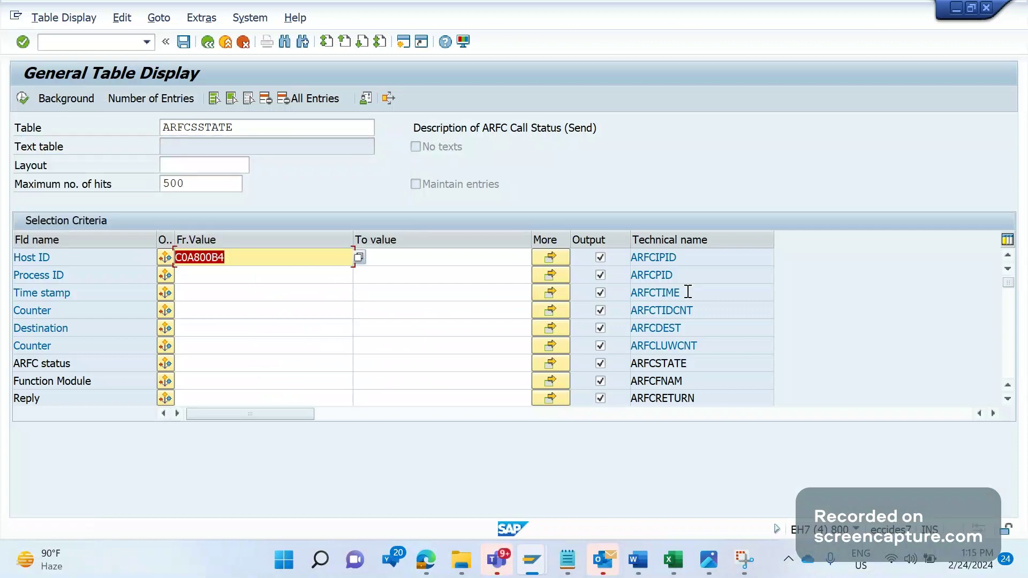
{"action": "double_click", "coordinate": [640, 275]}
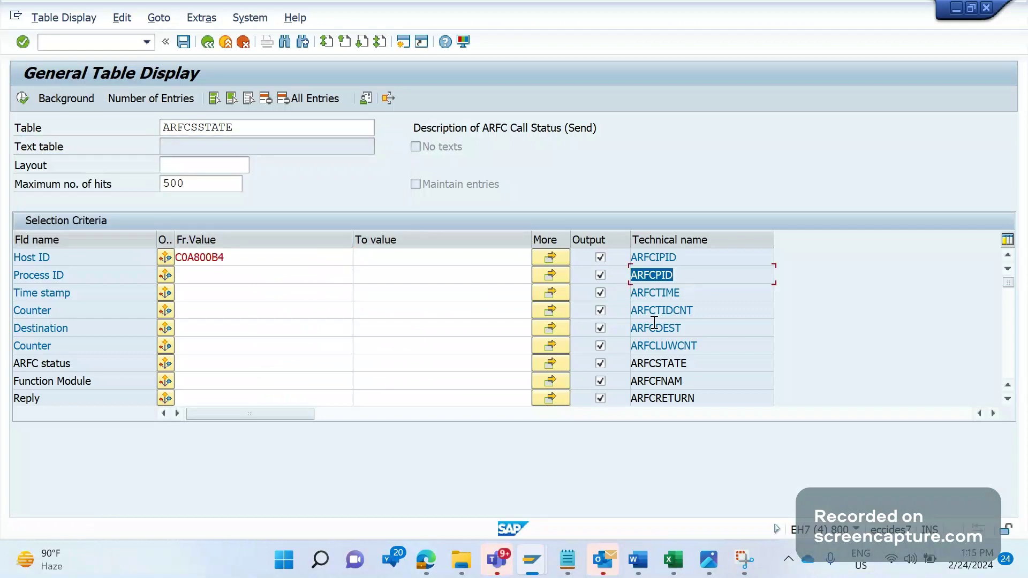
Split off 04B8 in Word, enter it as Process ID, and recount entries
{"action": "key", "text": "alt+Tab"}
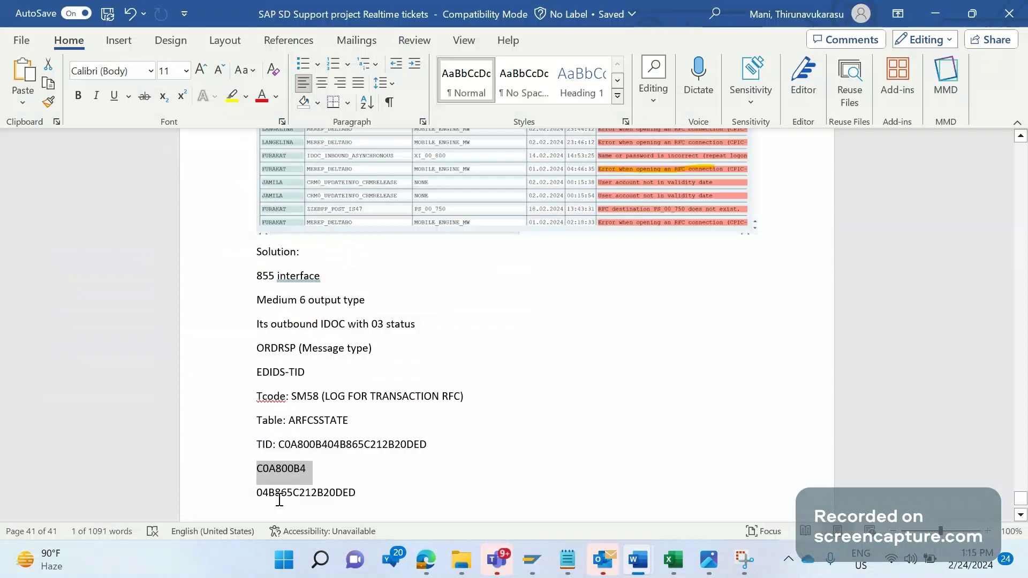
{"action": "left_click", "coordinate": [282, 496]}
{"action": "key", "text": "Return"}
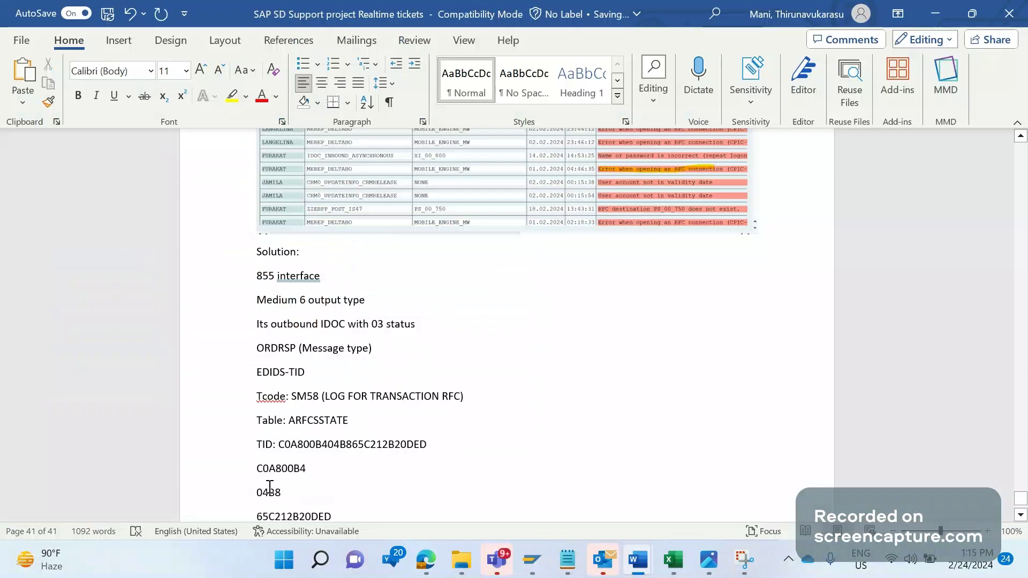
{"action": "left_click_drag", "start_coordinate": [277, 493], "coordinate": [258, 493]}
{"action": "key", "text": "alt+Tab"}
{"action": "left_click", "coordinate": [199, 276]}
{"action": "key", "text": "ctrl+v"}
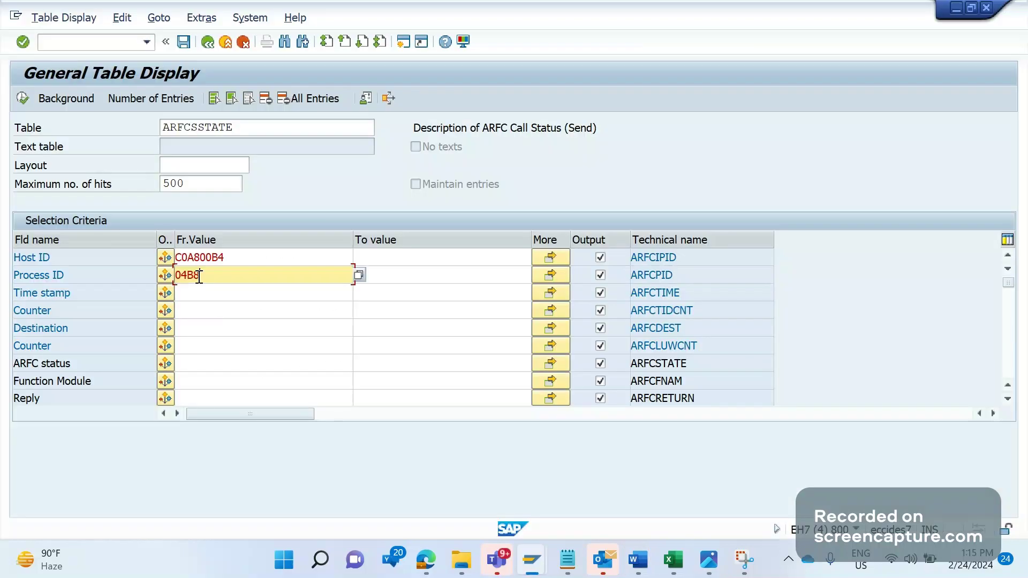
{"action": "left_click", "coordinate": [158, 98]}
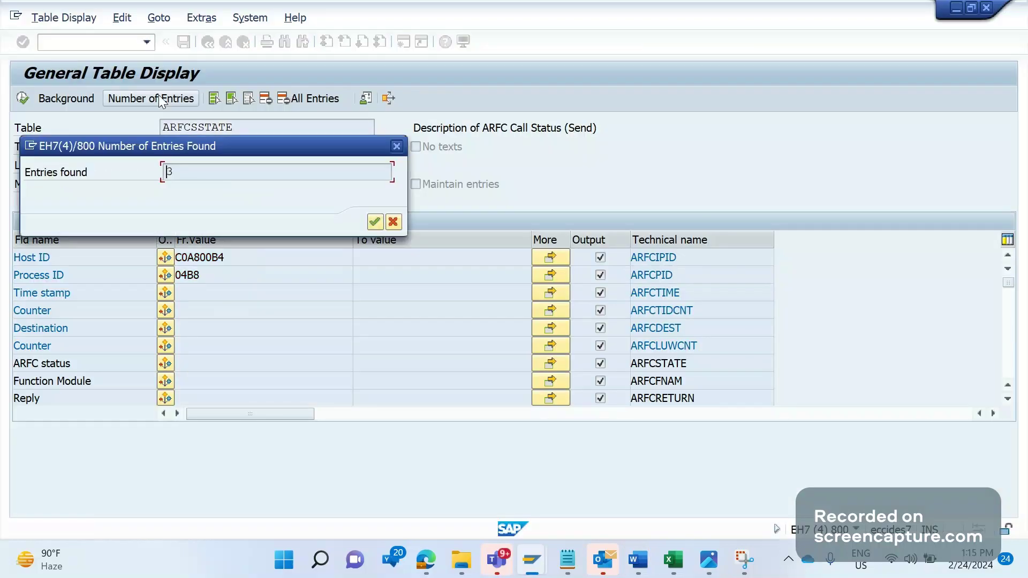
{"action": "key", "text": "Return"}
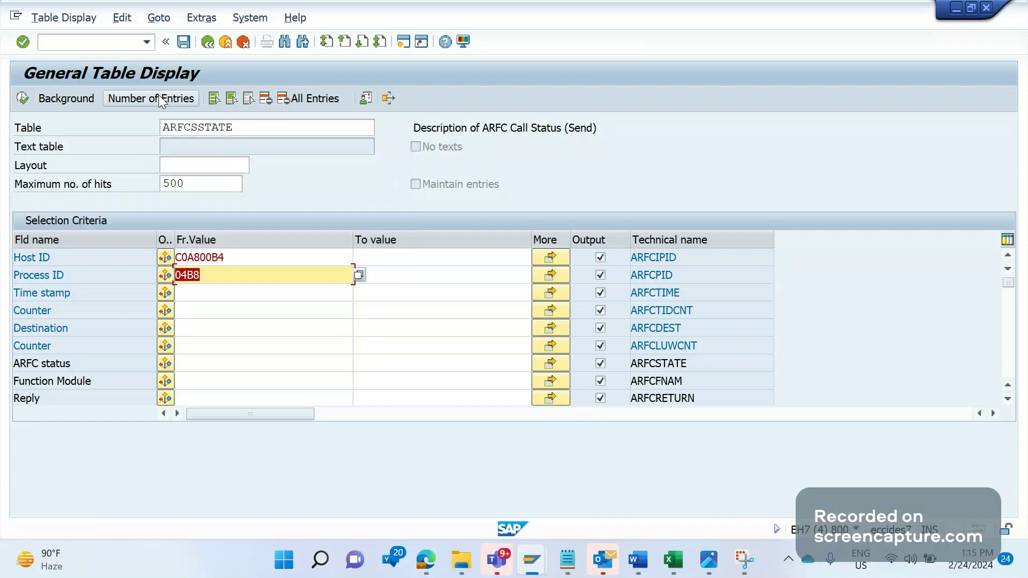
Split off 65C212B2 from the TID and enter it as the Time stamp criterion
{"action": "left_click", "coordinate": [668, 299]}
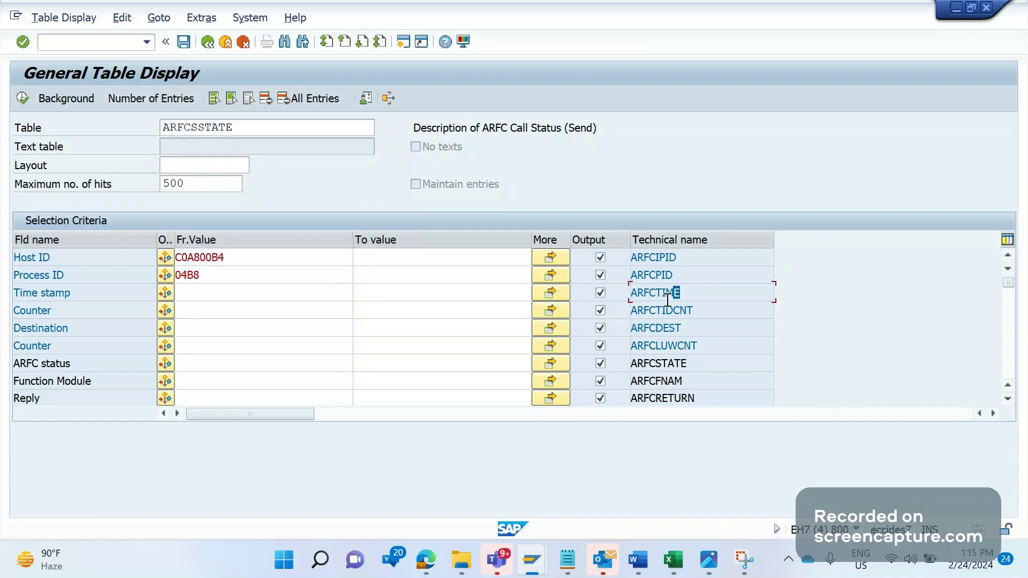
{"action": "double_click", "coordinate": [667, 300]}
{"action": "left_click", "coordinate": [78, 291]}
{"action": "key", "text": "alt+Tab"}
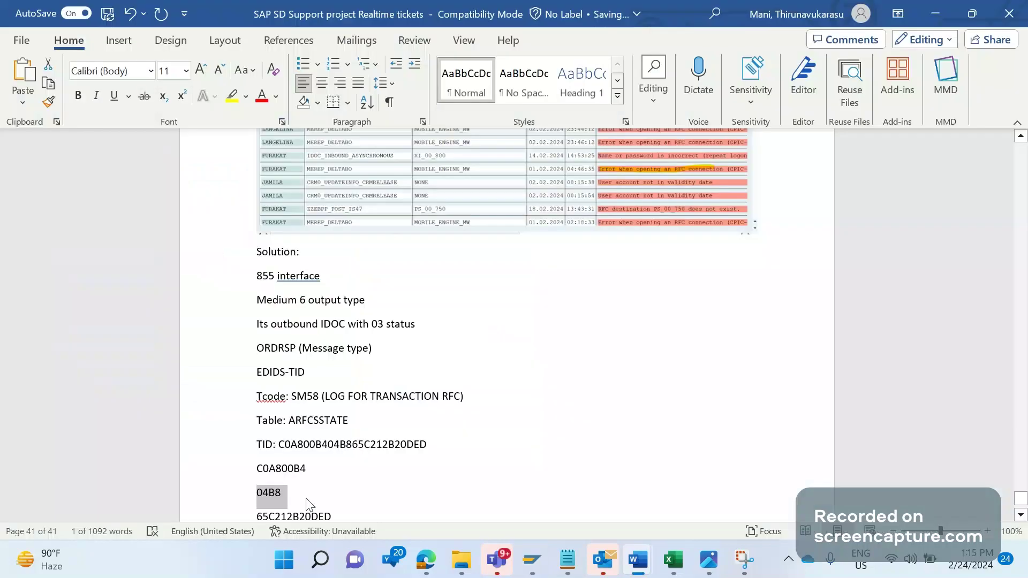
{"action": "left_click", "coordinate": [271, 517]}
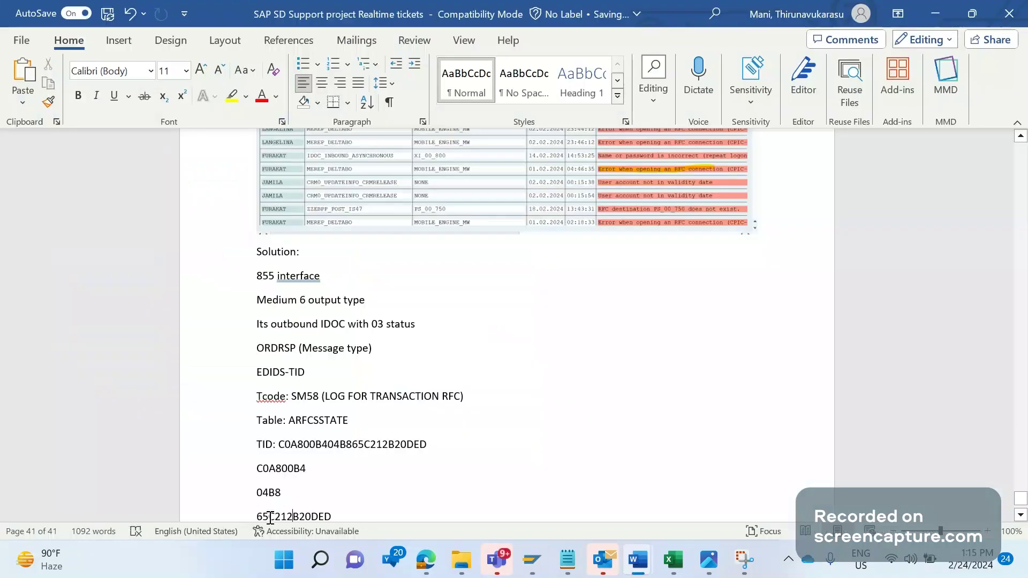
{"action": "key", "text": "Return"}
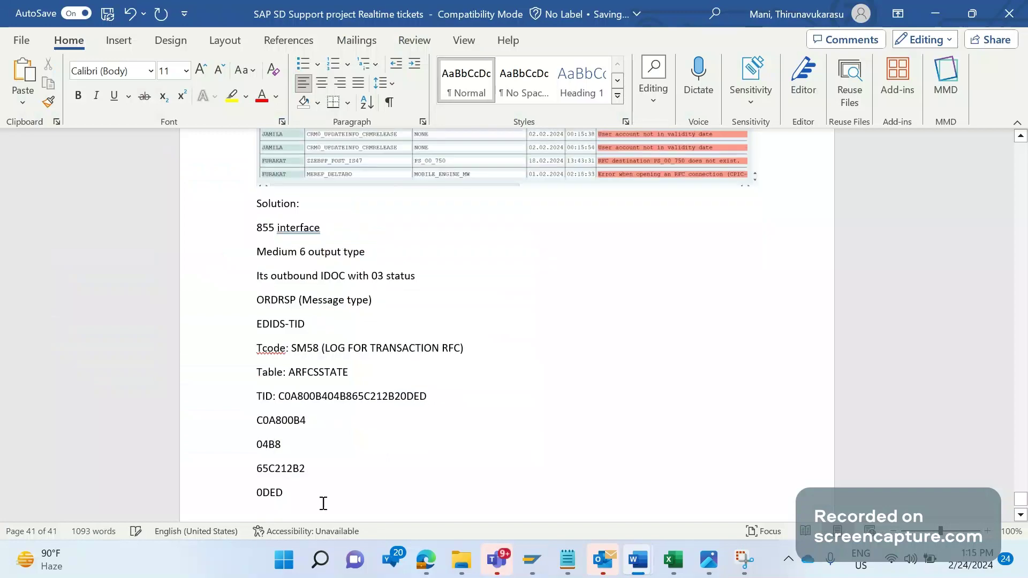
{"action": "key", "text": "Left"}
{"action": "double_click", "coordinate": [291, 474]}
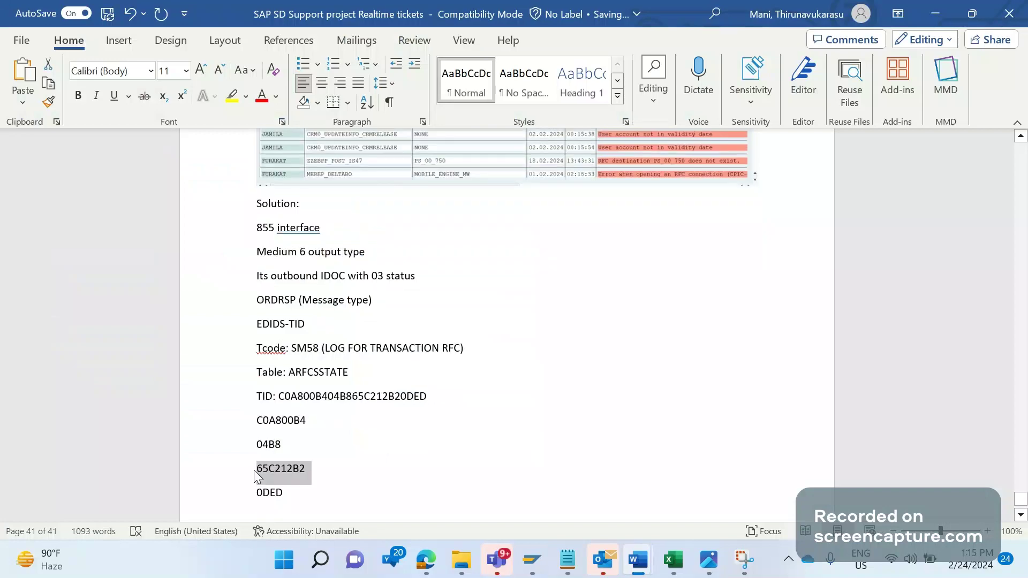
{"action": "key", "text": "alt+Tab"}
{"action": "left_click", "coordinate": [241, 294]}
{"action": "key", "text": "ctrl+v"}
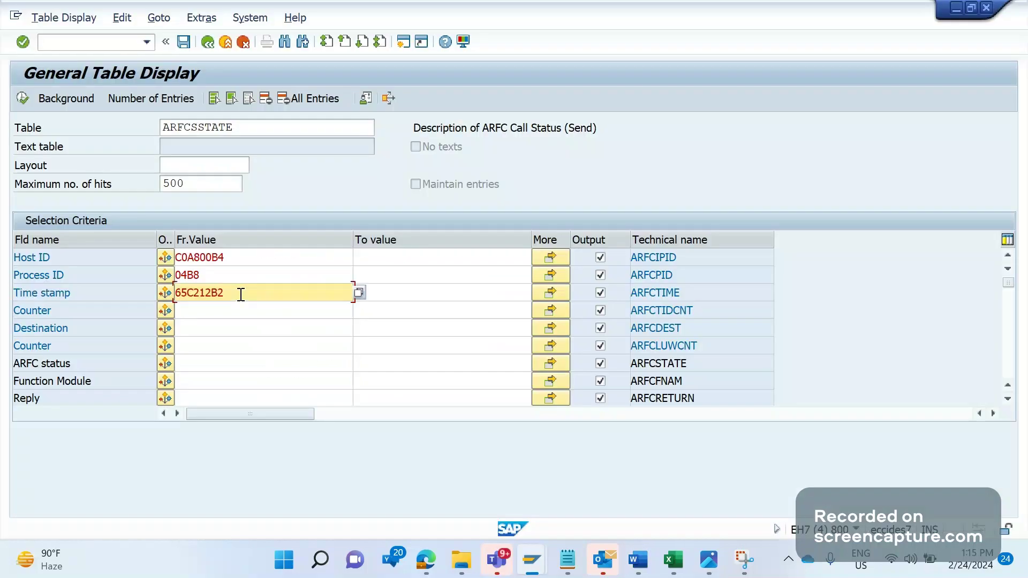
Copy the remaining part 0DED into the Counter from-value field
{"action": "key", "text": "alt+Tab"}
{"action": "left_click_drag", "start_coordinate": [289, 492], "coordinate": [258, 496]}
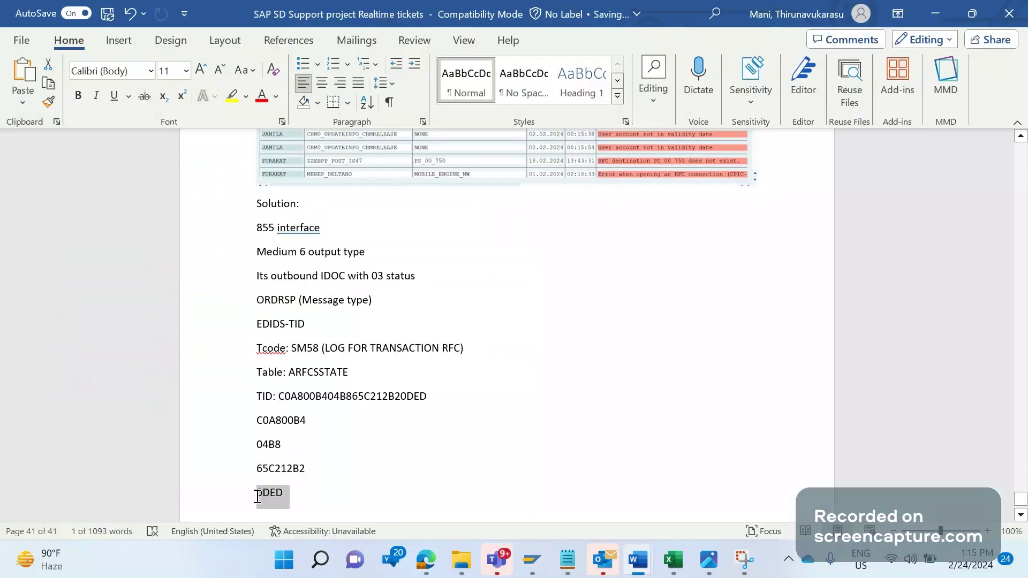
{"action": "key", "text": "alt+Tab"}
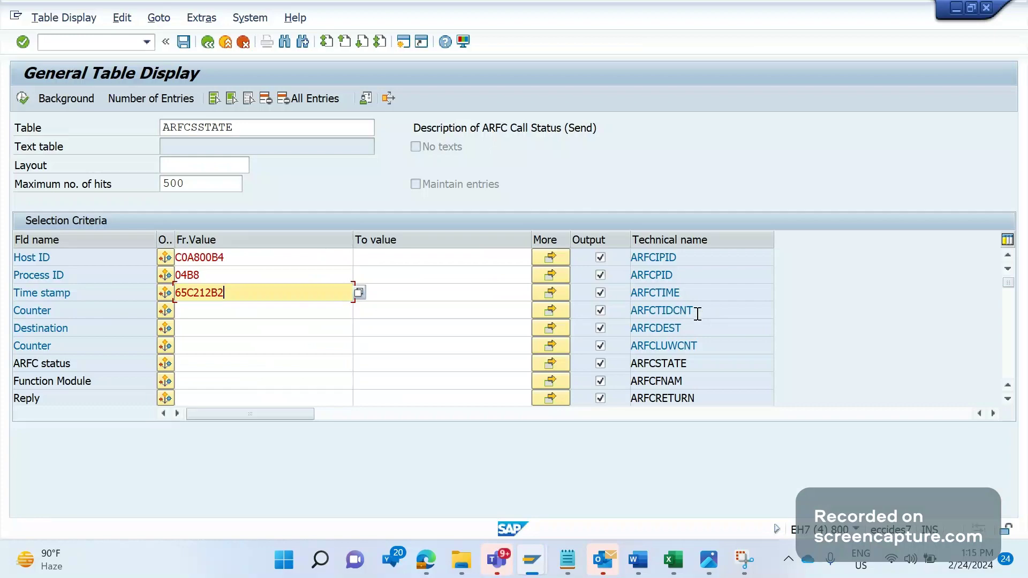
{"action": "left_click", "coordinate": [251, 310]}
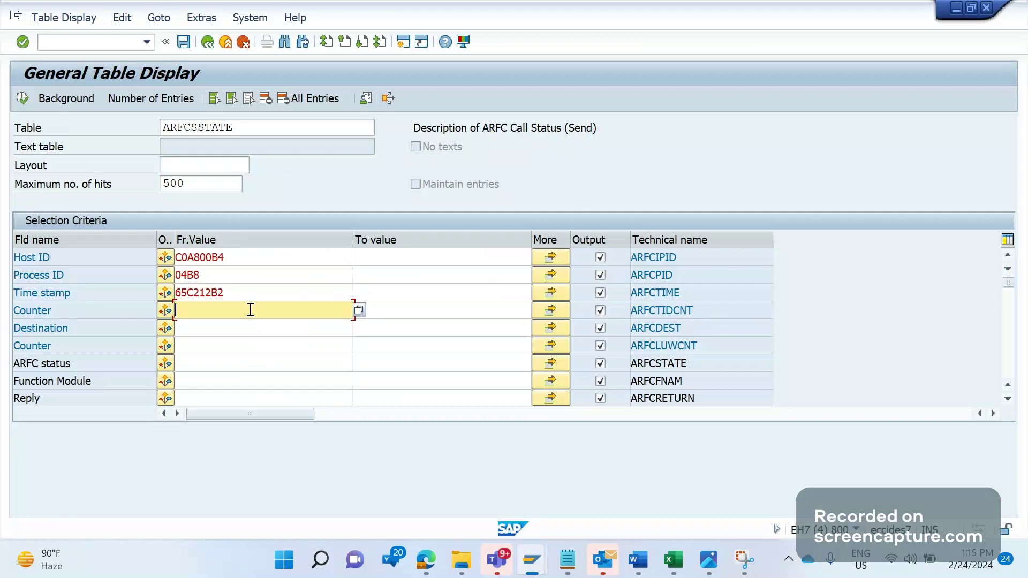
{"action": "key", "text": "ctrl+v"}
Execute the ARFCSSTATE selection and select the single SYSFAIL entry for XI_00_800
{"action": "left_click", "coordinate": [22, 99]}
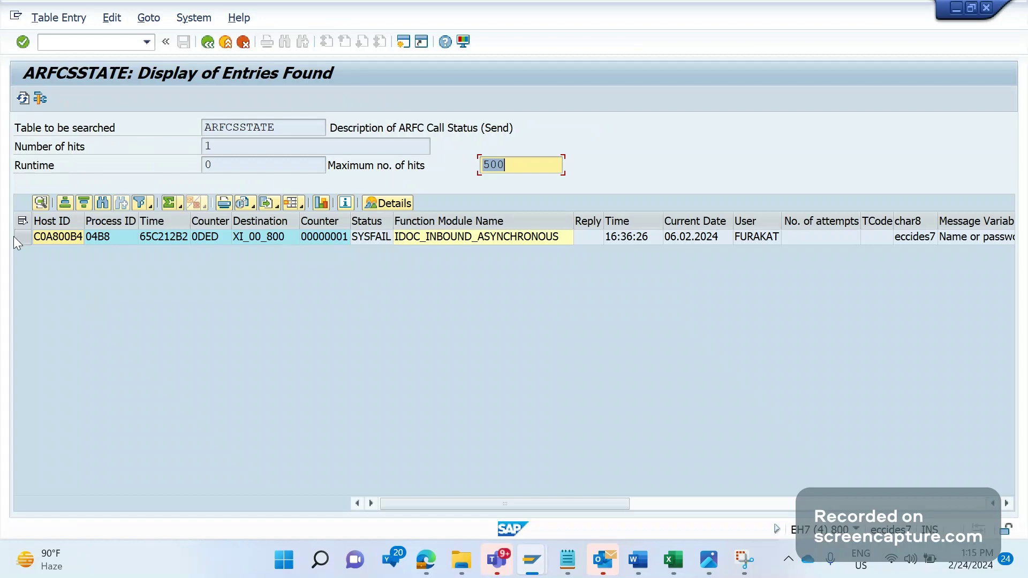
{"action": "left_click", "coordinate": [14, 236]}
{"action": "left_click", "coordinate": [22, 239]}
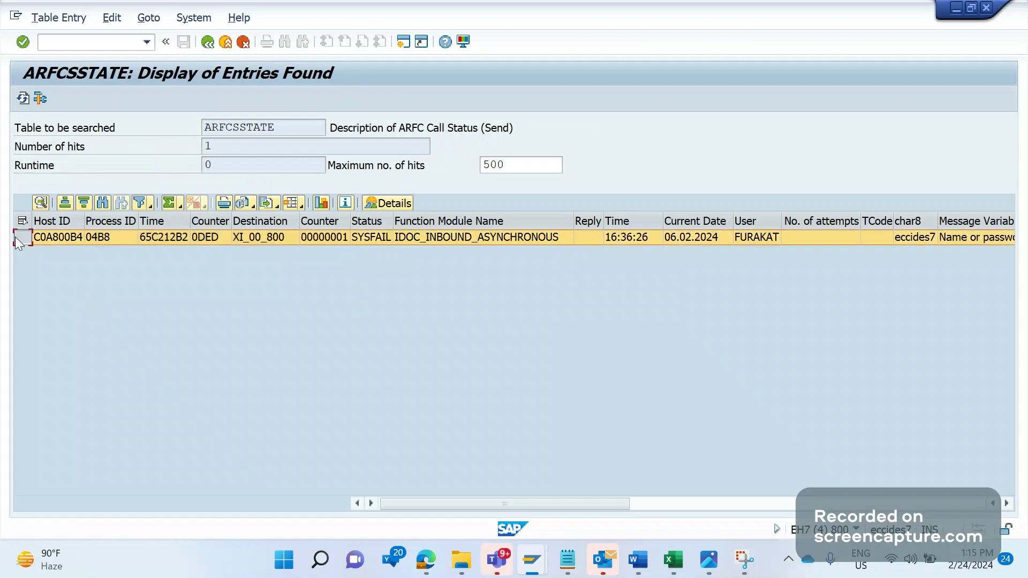
Compare the entry with the tRFC log and EDIDS status records, then return to ARFCSSTATE
{"action": "left_click", "coordinate": [530, 557]}
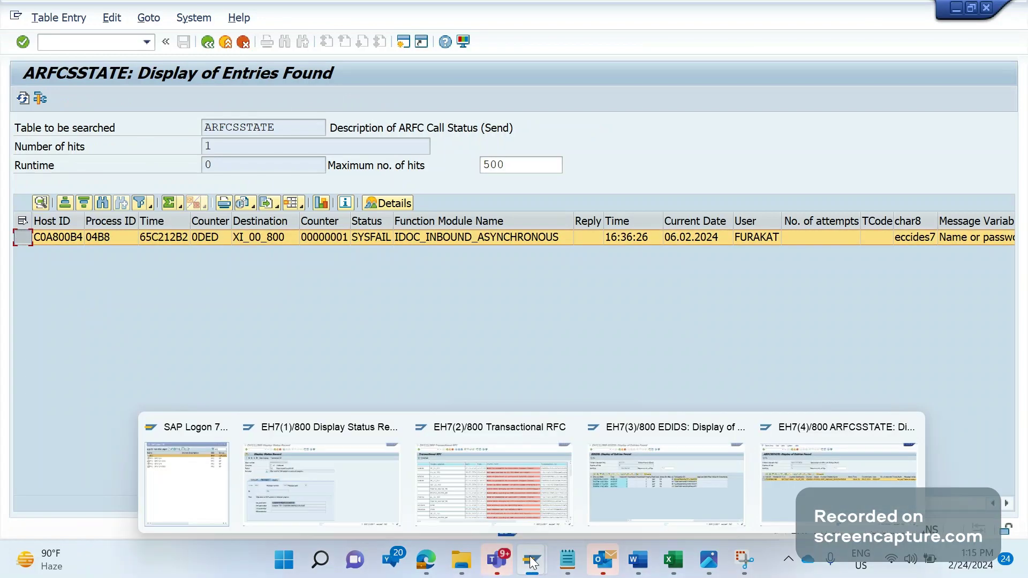
{"action": "left_click", "coordinate": [530, 502]}
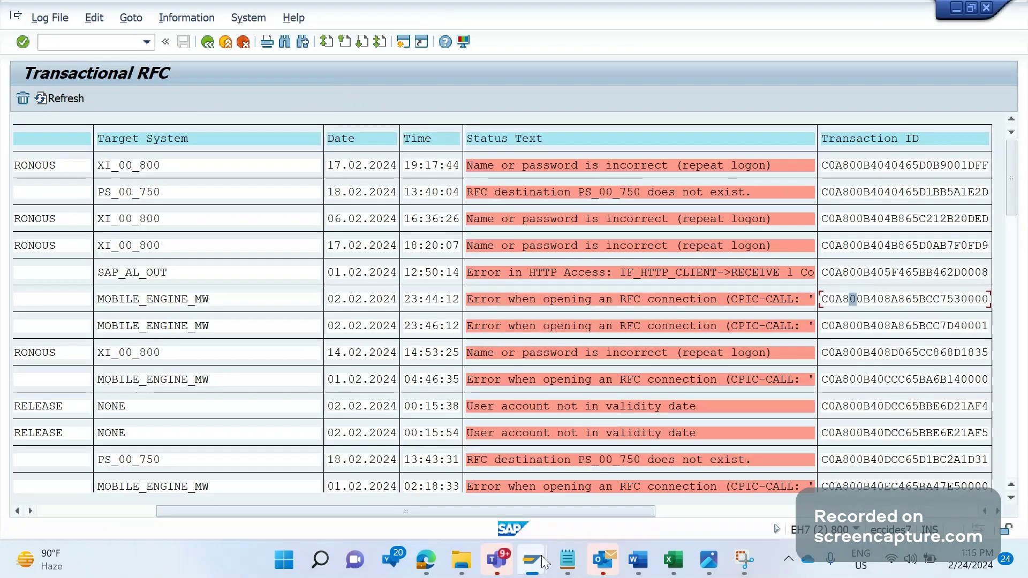
{"action": "mouse_move", "coordinate": [541, 554]}
{"action": "left_click", "coordinate": [630, 482]}
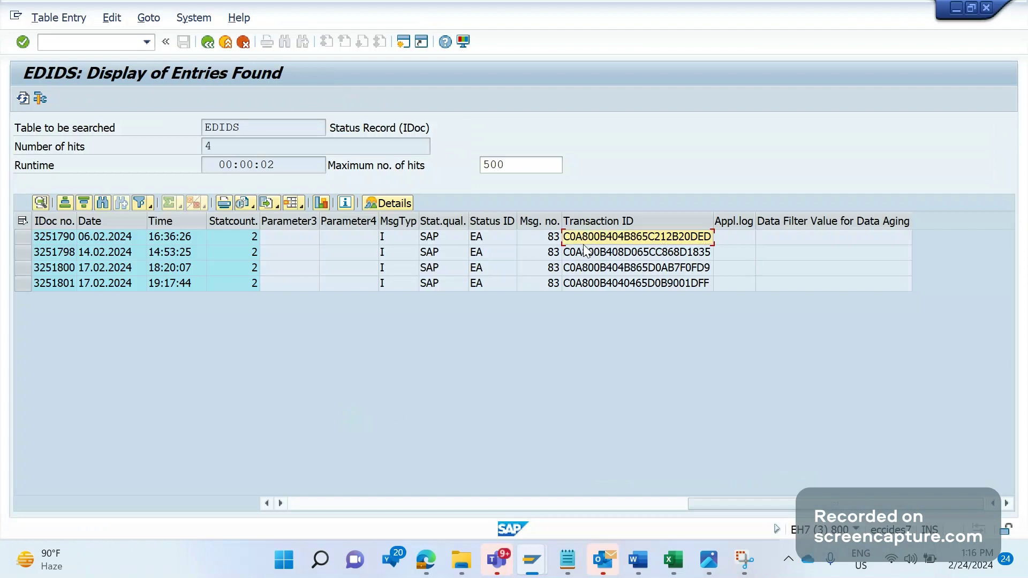
{"action": "mouse_move", "coordinate": [532, 560]}
{"action": "left_click", "coordinate": [792, 492]}
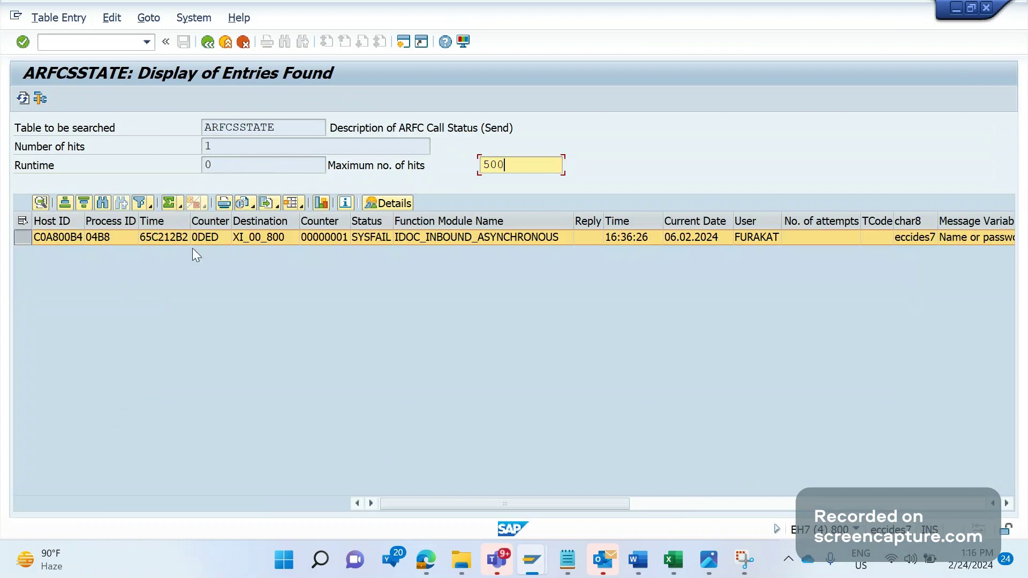
Review the entry's XI_00_800 destination, SYSFAIL status, IDOC_INBOUND_ASYNCHRONOUS module, 16:36:26 on 06.02.2024, and user
{"action": "left_click", "coordinate": [28, 242]}
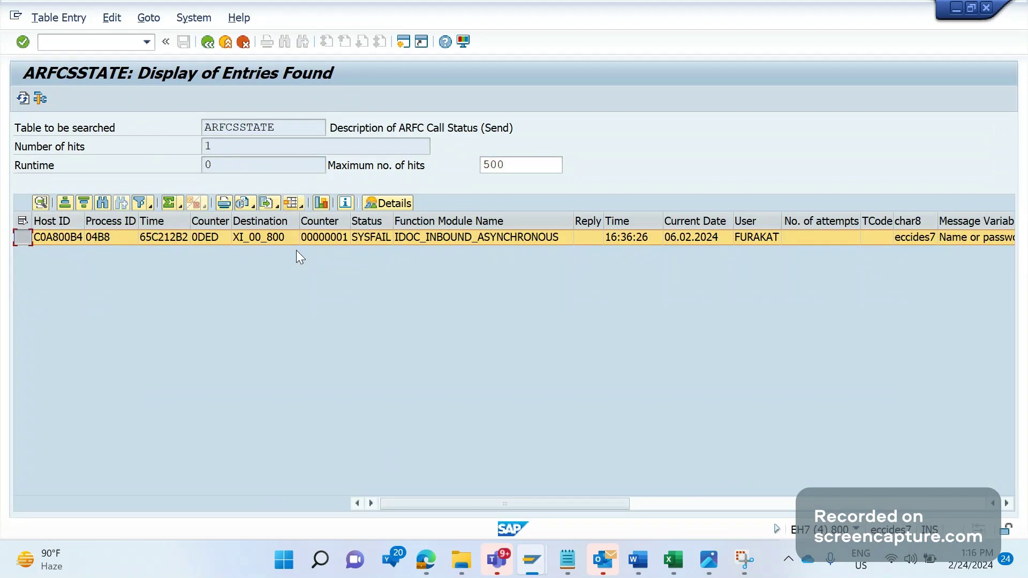
{"action": "key", "text": "alt+Tab"}
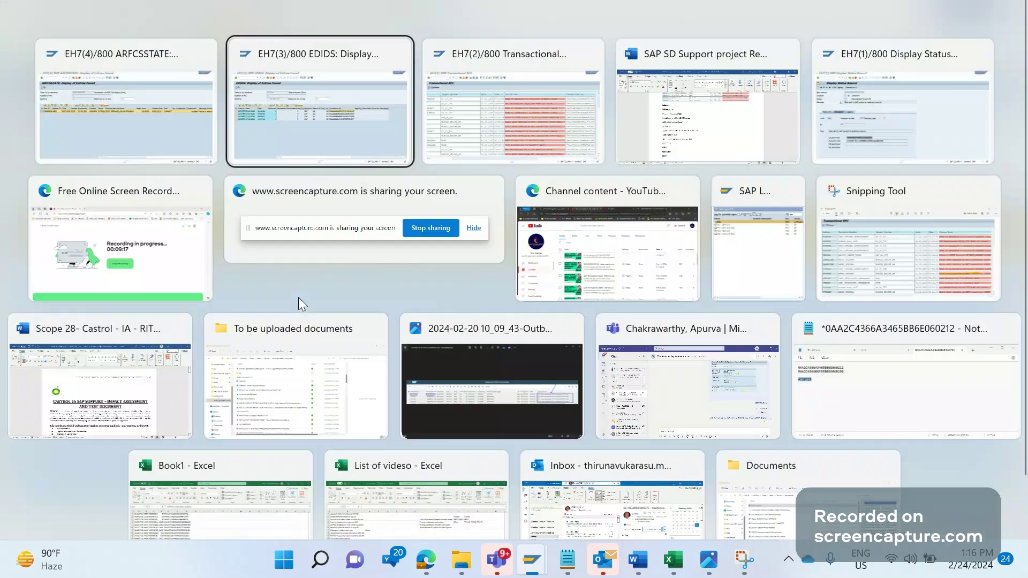
{"action": "left_click", "coordinate": [537, 127]}
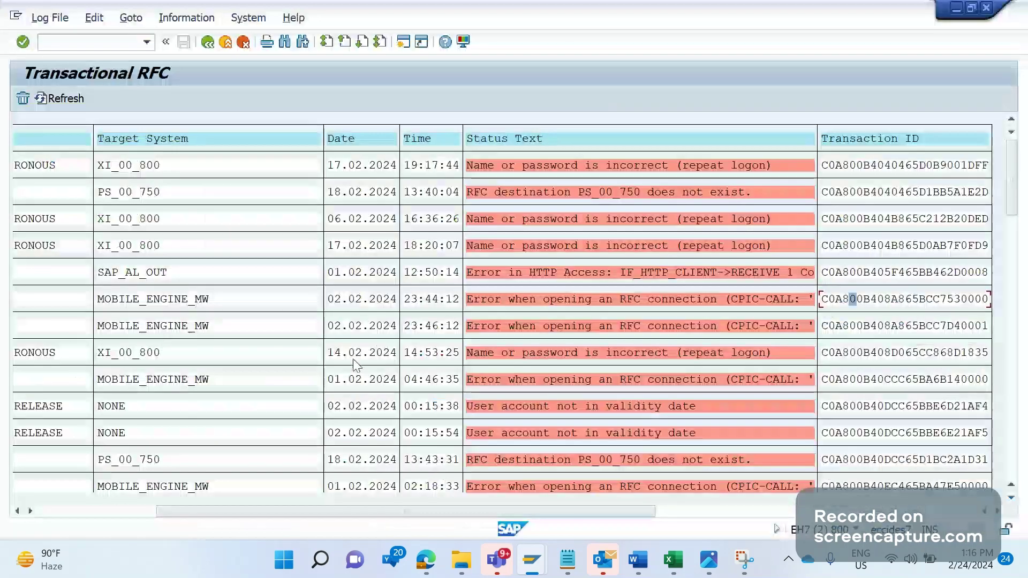
{"action": "key", "text": "alt+Tab"}
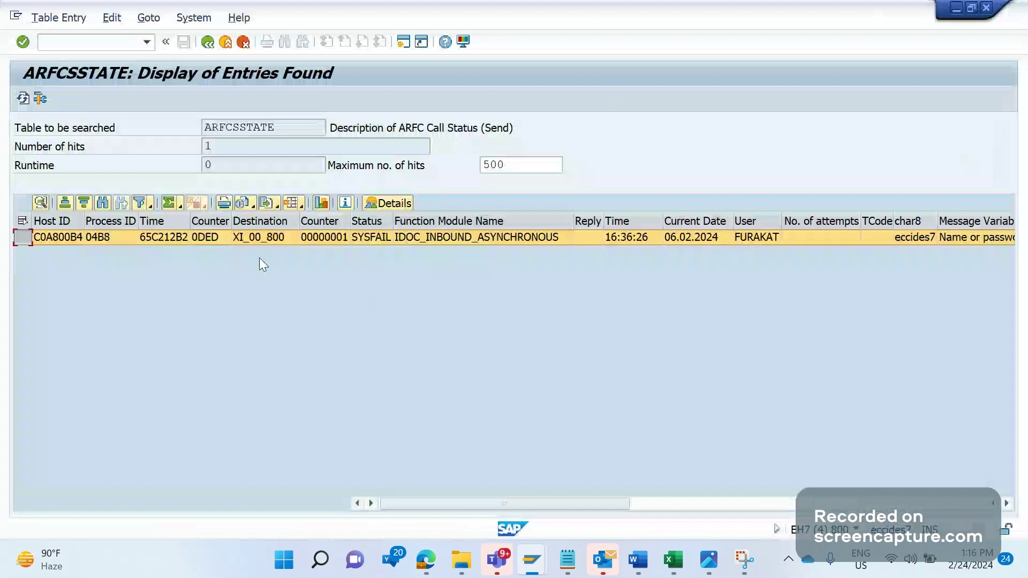
{"action": "left_click", "coordinate": [259, 237]}
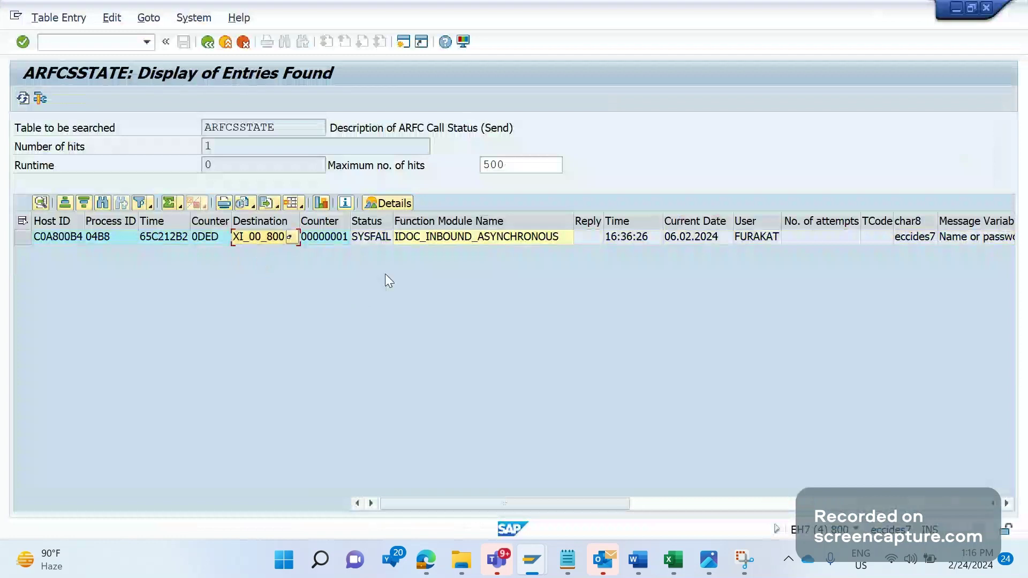
{"action": "left_click", "coordinate": [367, 242]}
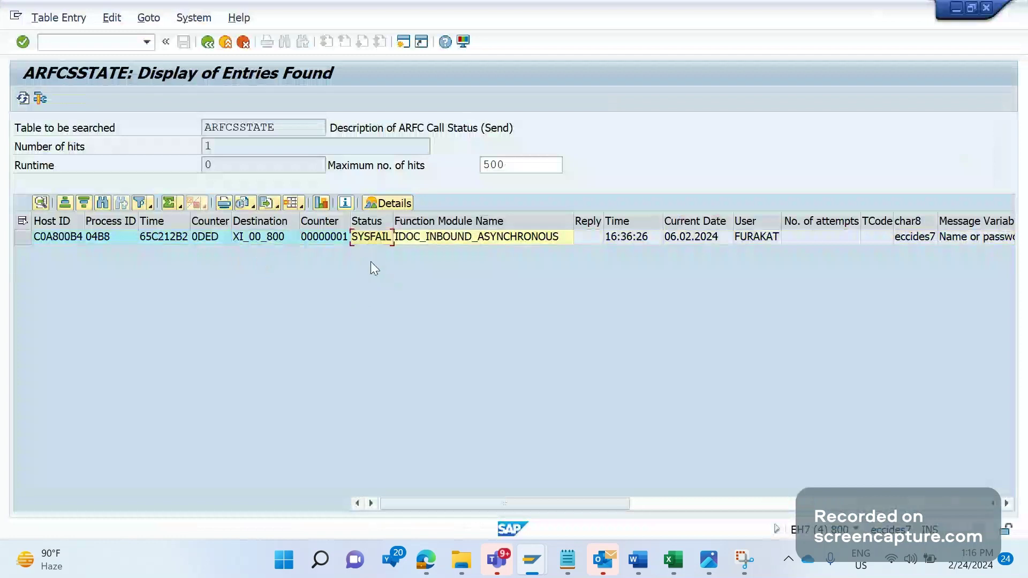
{"action": "left_click", "coordinate": [445, 244]}
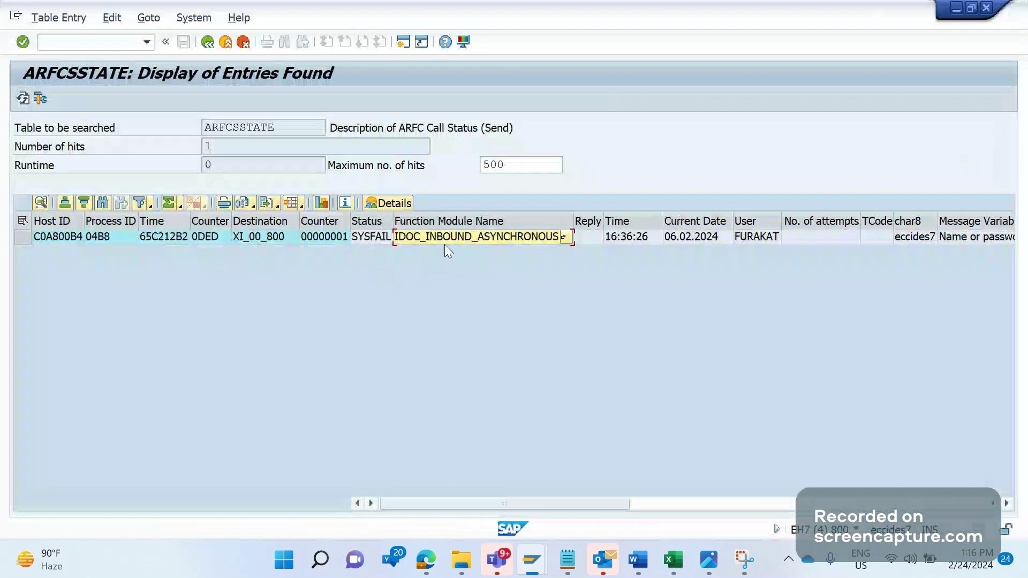
{"action": "left_click", "coordinate": [635, 223]}
{"action": "left_click", "coordinate": [699, 216]}
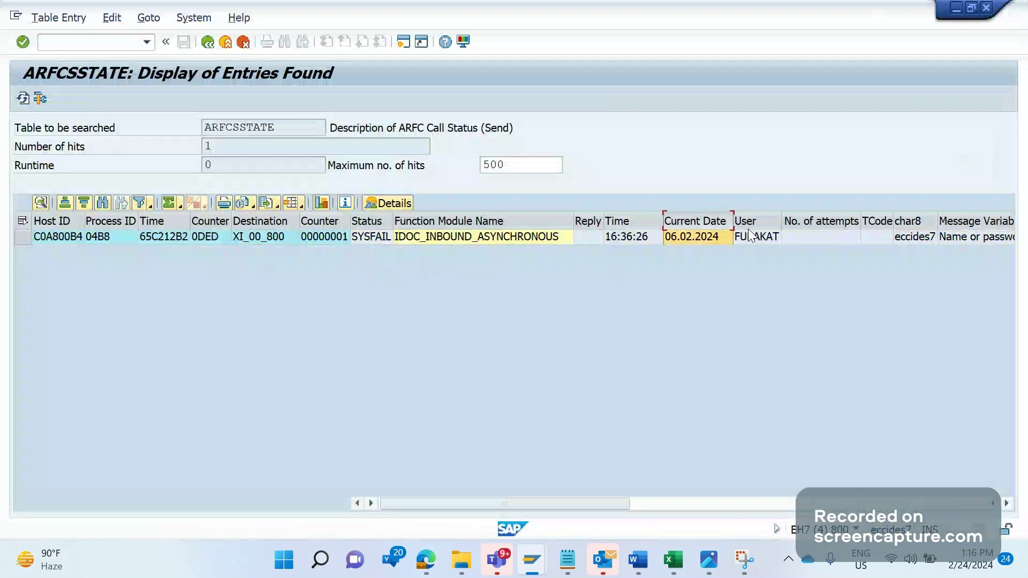
{"action": "left_click", "coordinate": [749, 232]}
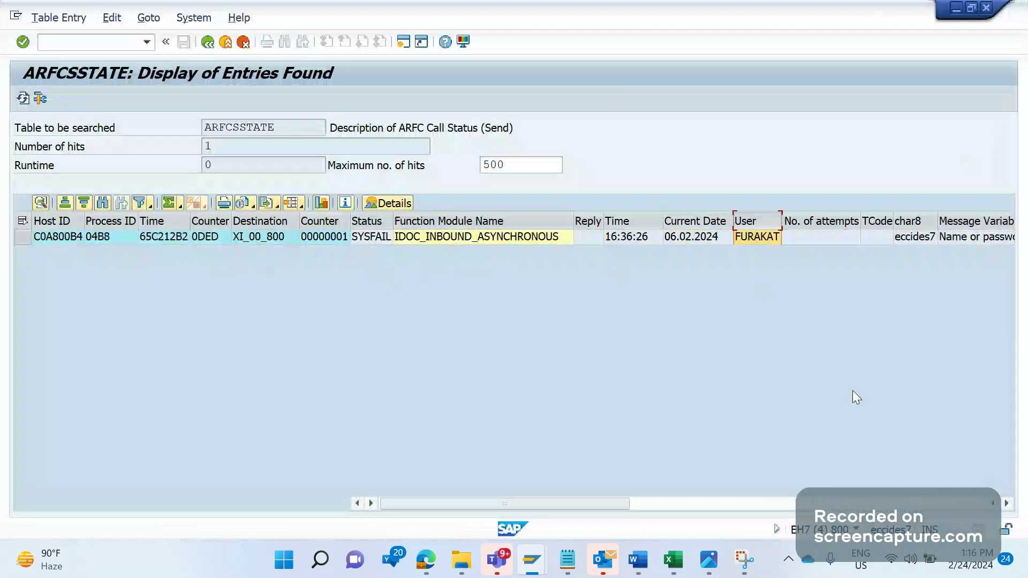
Scroll through the remaining ARFCSSTATE columns, then go back to the SM58 transactional RFC log
{"action": "left_click", "coordinate": [1007, 503]}
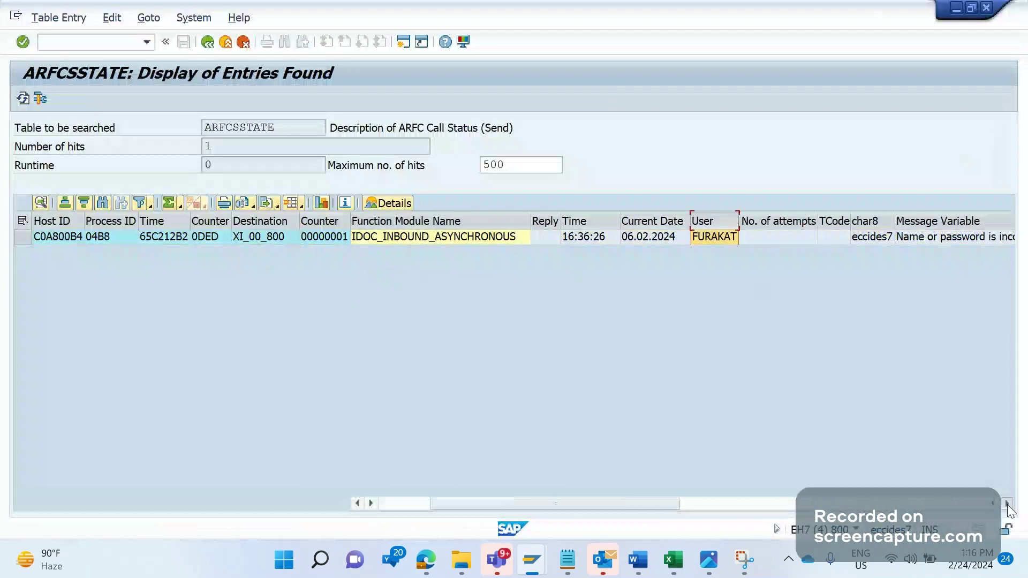
{"action": "left_click", "coordinate": [1006, 504]}
{"action": "left_click", "coordinate": [1007, 503]}
{"action": "left_click", "coordinate": [1007, 503]}
{"action": "left_click", "coordinate": [1007, 503]}
{"action": "left_click", "coordinate": [1006, 504]}
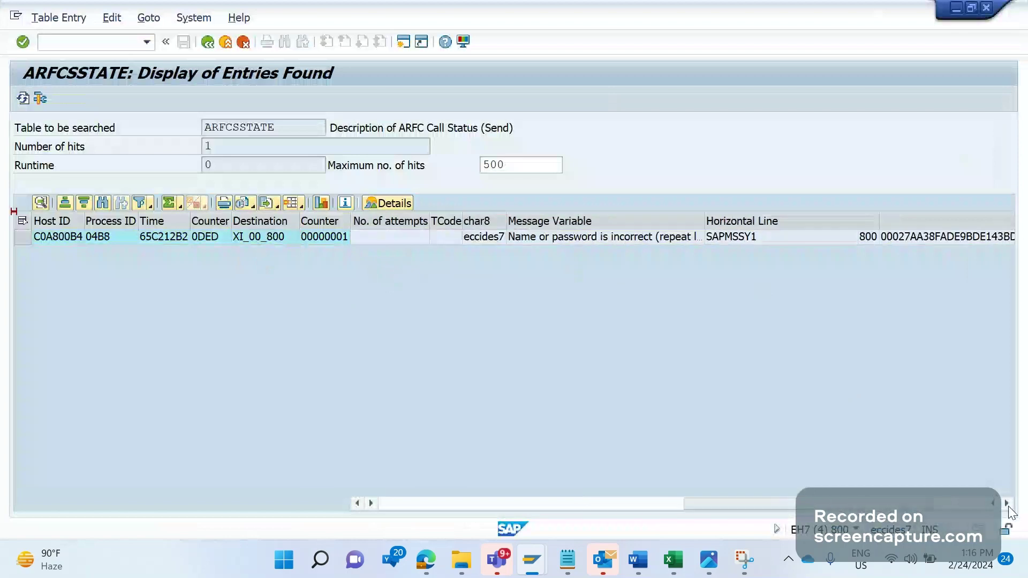
{"action": "left_click", "coordinate": [1006, 504]}
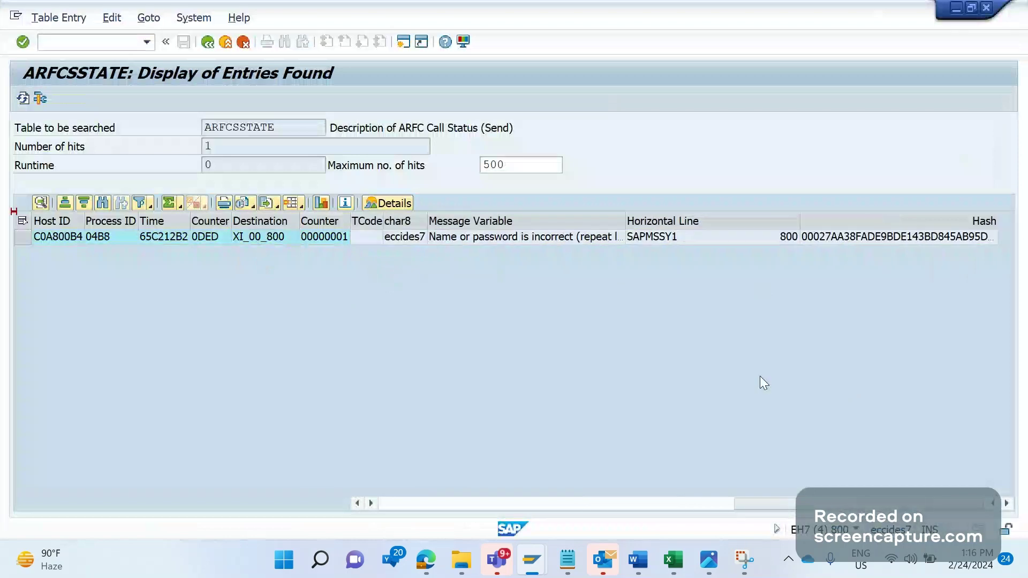
{"action": "left_click", "coordinate": [395, 503]}
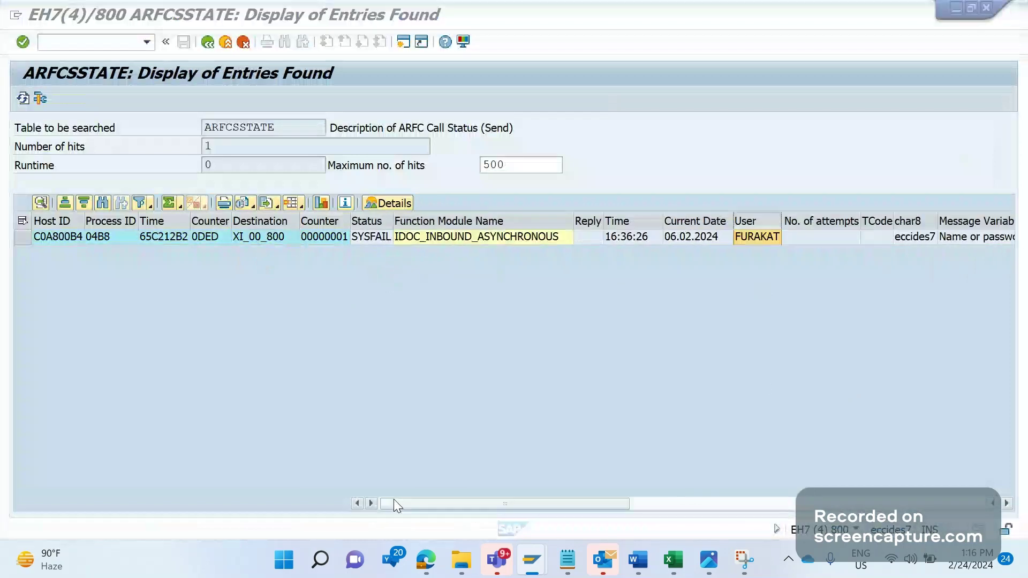
{"action": "key", "text": "alt+Tab"}
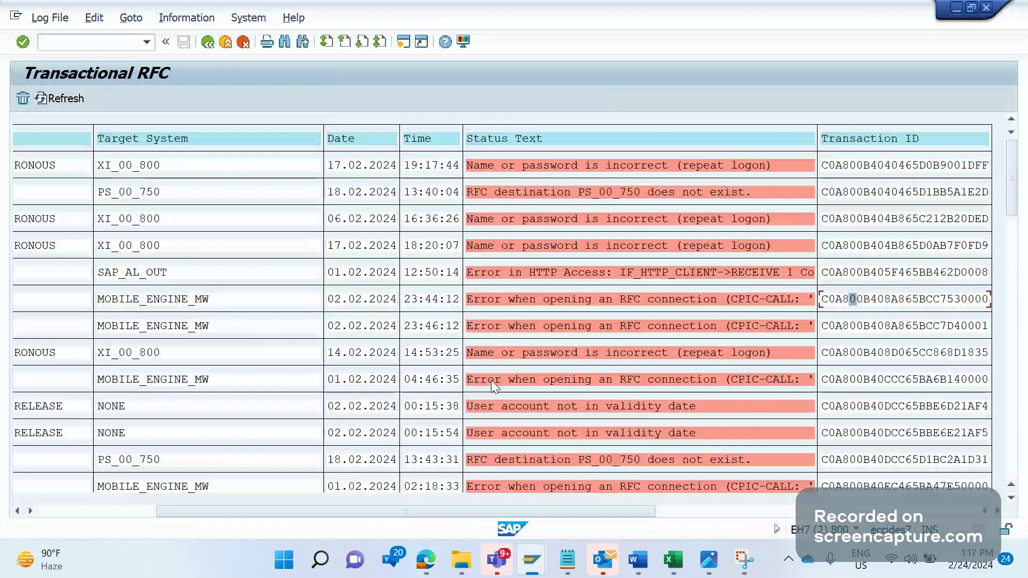
{"action": "left_click", "coordinate": [519, 167]}
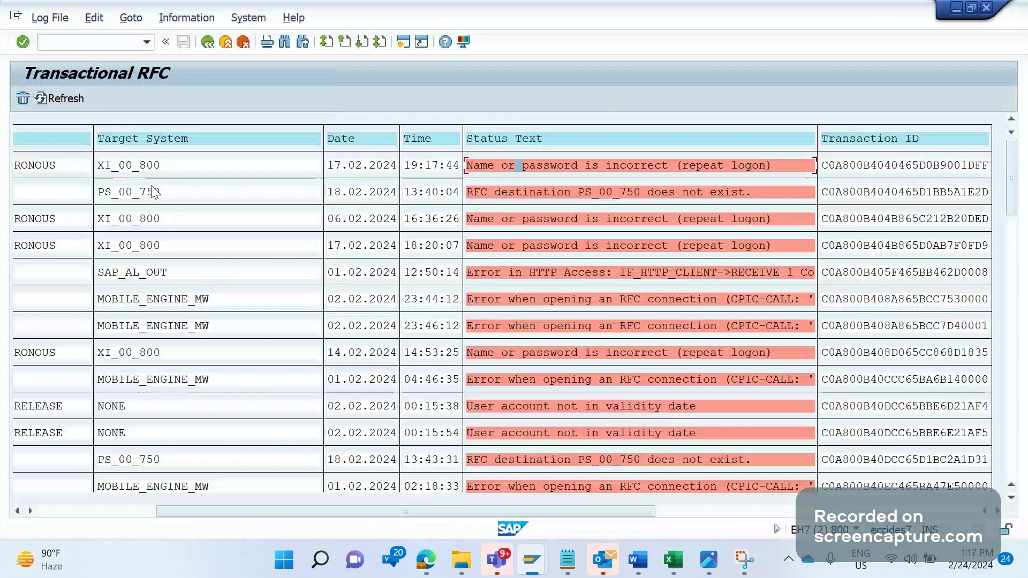
{"action": "left_click", "coordinate": [23, 104]}
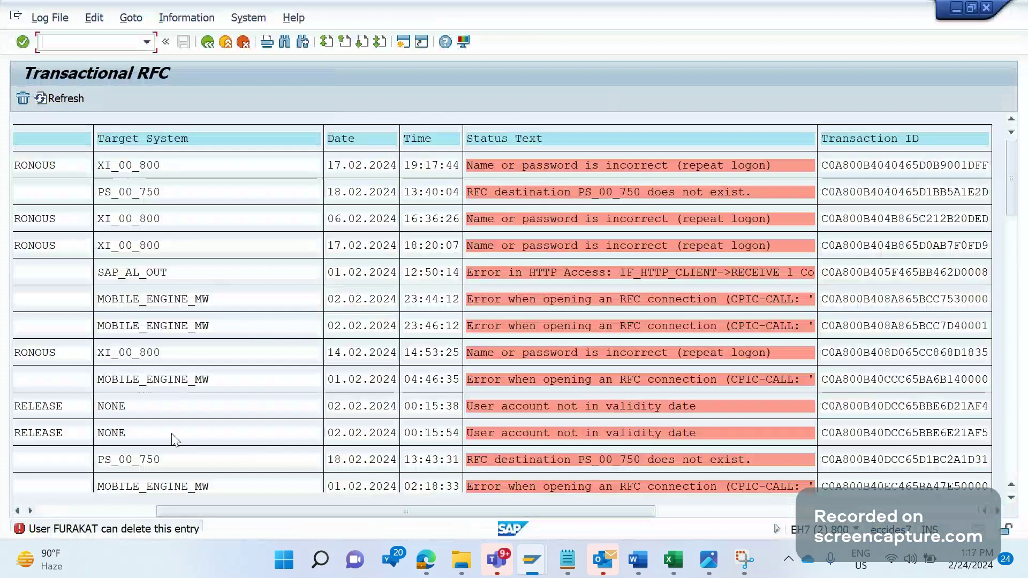
{"action": "left_click_drag", "start_coordinate": [180, 511], "coordinate": [61, 518]}
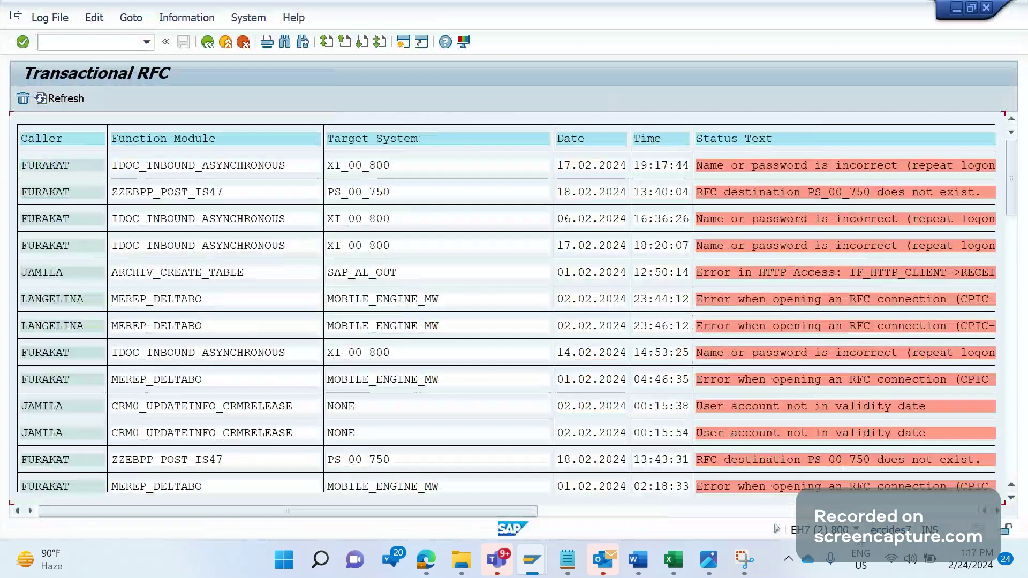
{"action": "left_click", "coordinate": [856, 530]}
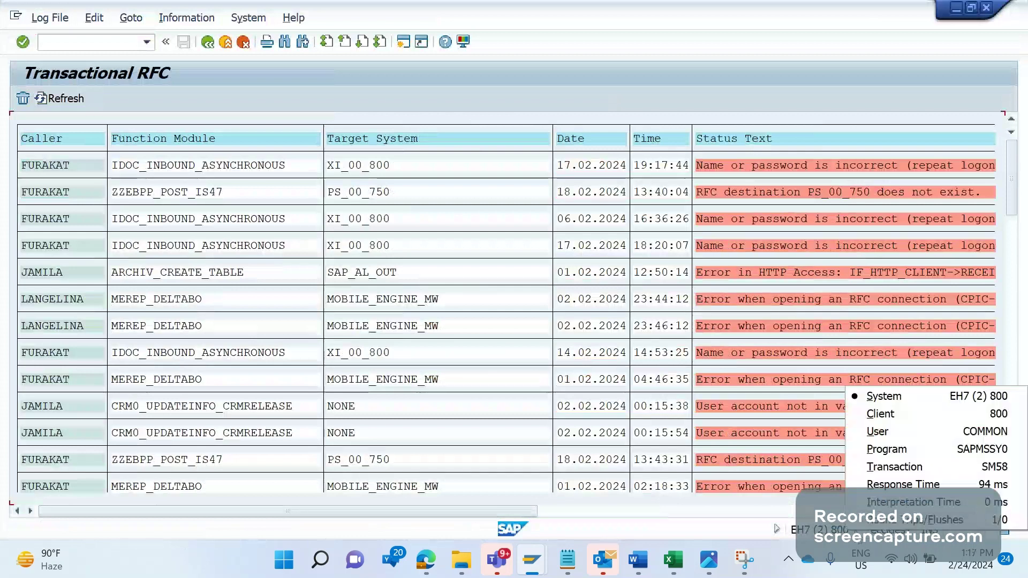
{"action": "left_click", "coordinate": [408, 299]}
{"action": "left_click", "coordinate": [50, 18]}
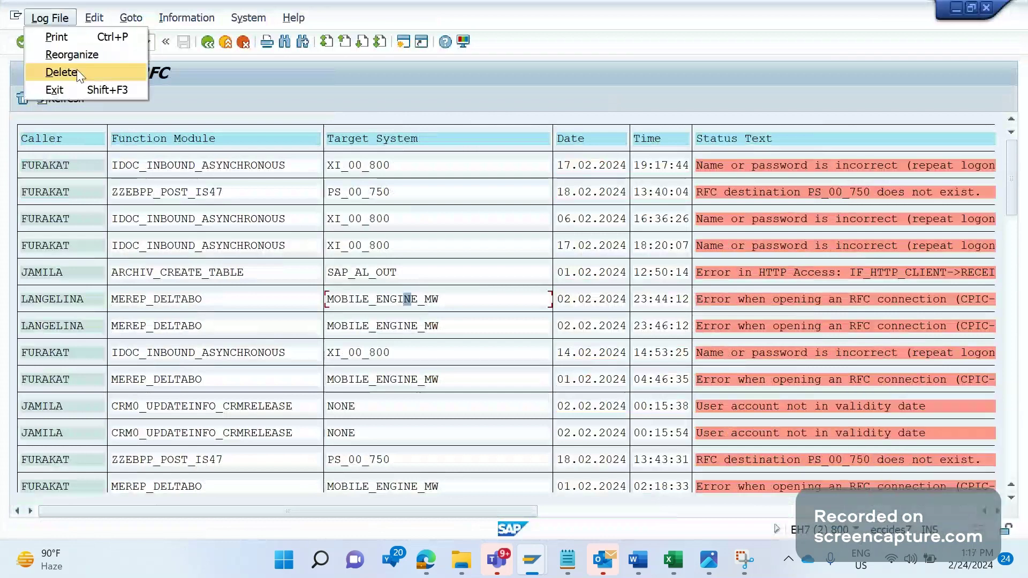
{"action": "left_click", "coordinate": [248, 17]}
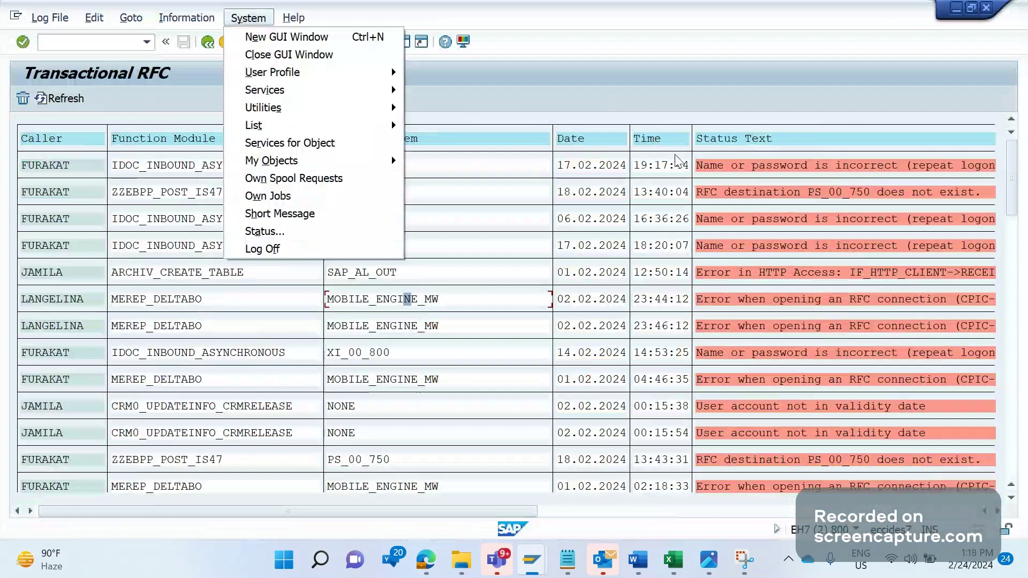
{"action": "left_click", "coordinate": [51, 19]}
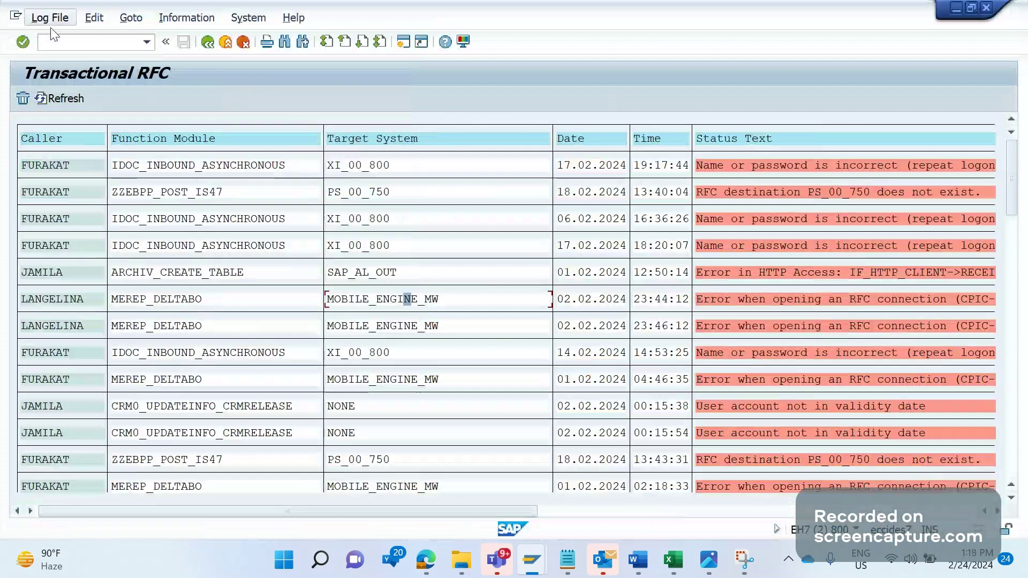
{"action": "left_click", "coordinate": [58, 49]}
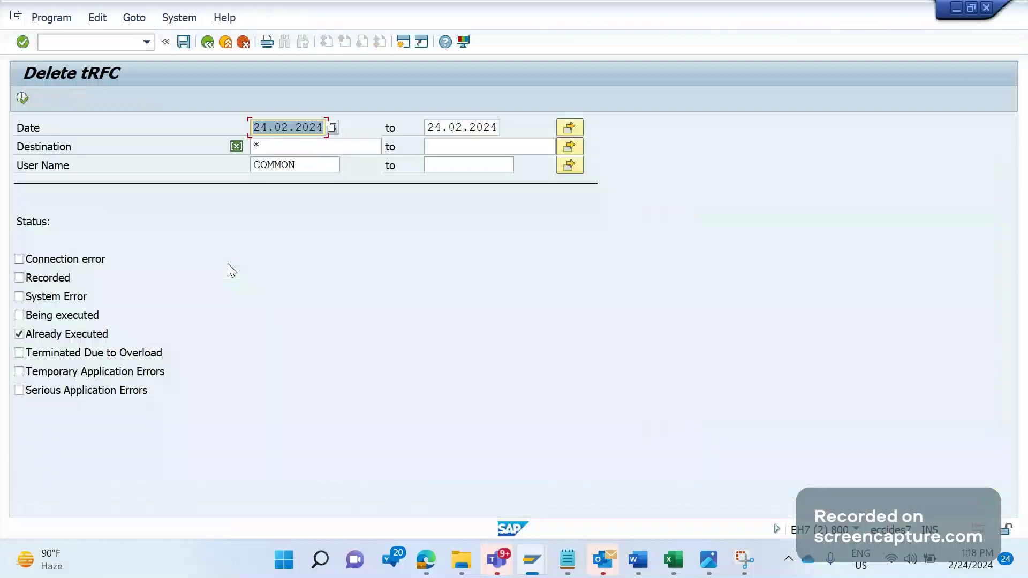
{"action": "left_click", "coordinate": [184, 204]}
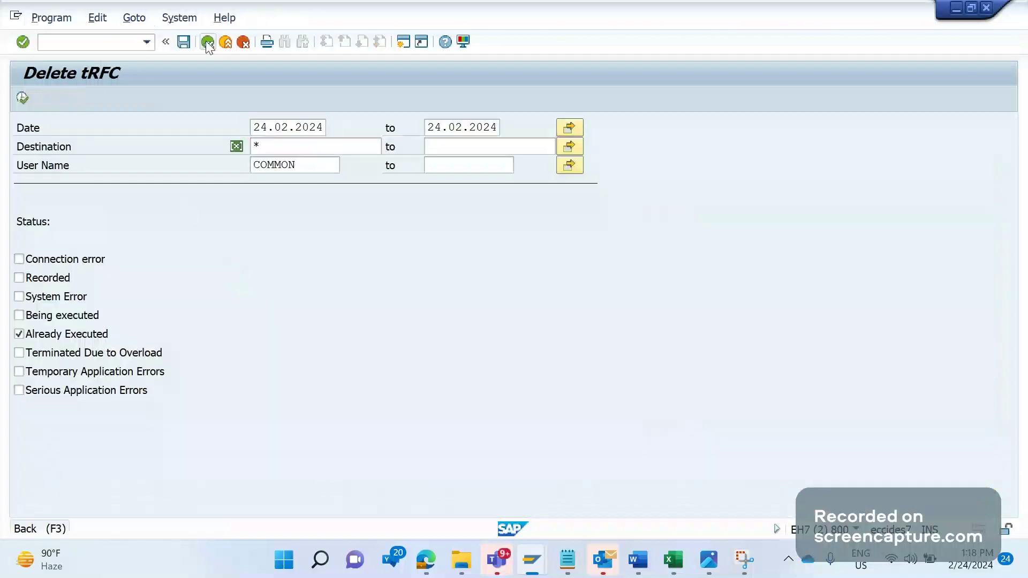
{"action": "left_click", "coordinate": [207, 42]}
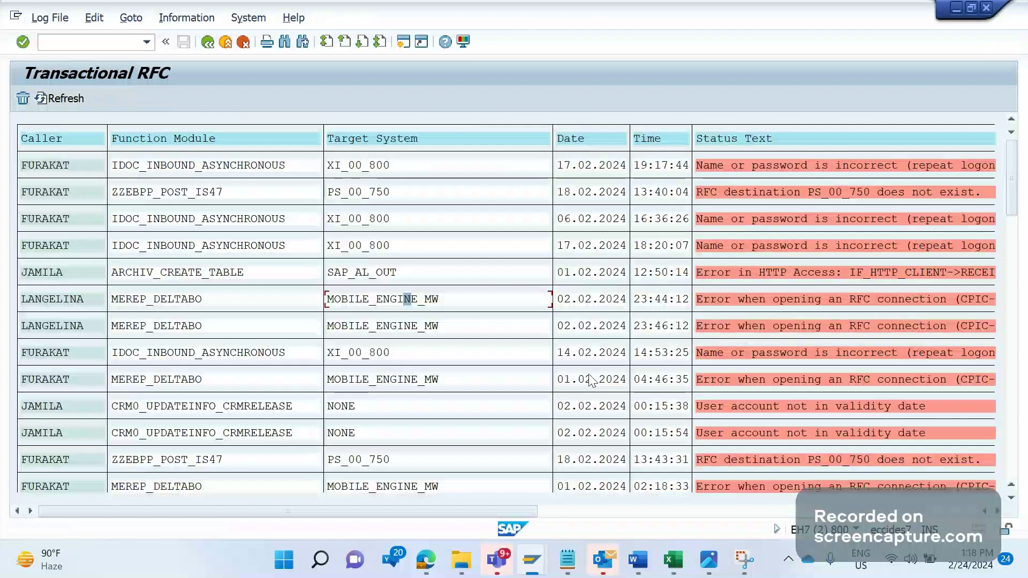
Bring back the Word notes showing the TID parts C0A800B4, 04B8, 65C212B2 and 0DED
{"action": "left_click", "coordinate": [641, 547]}
{"action": "left_click", "coordinate": [714, 498]}
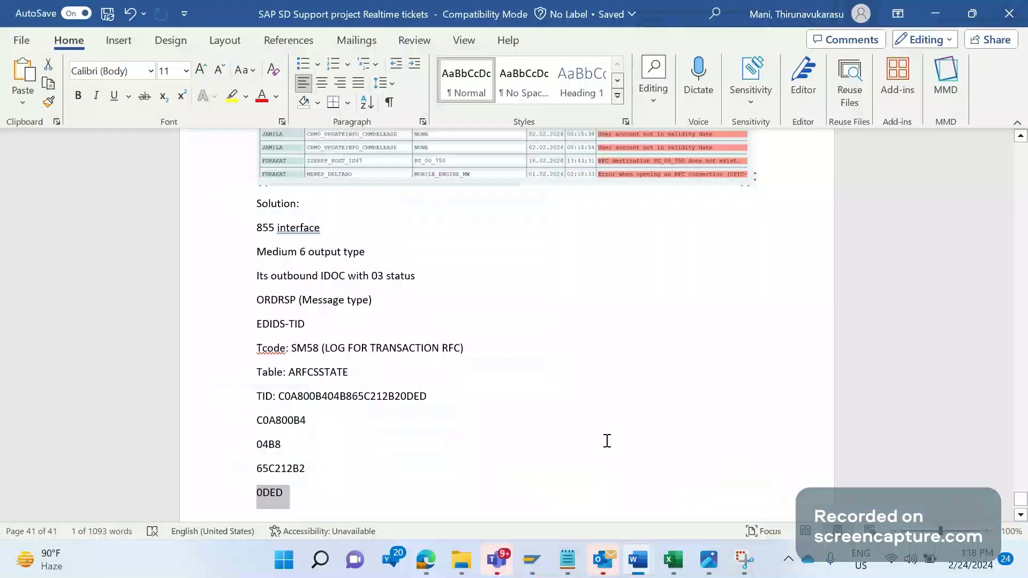
{"action": "left_click", "coordinate": [594, 437]}
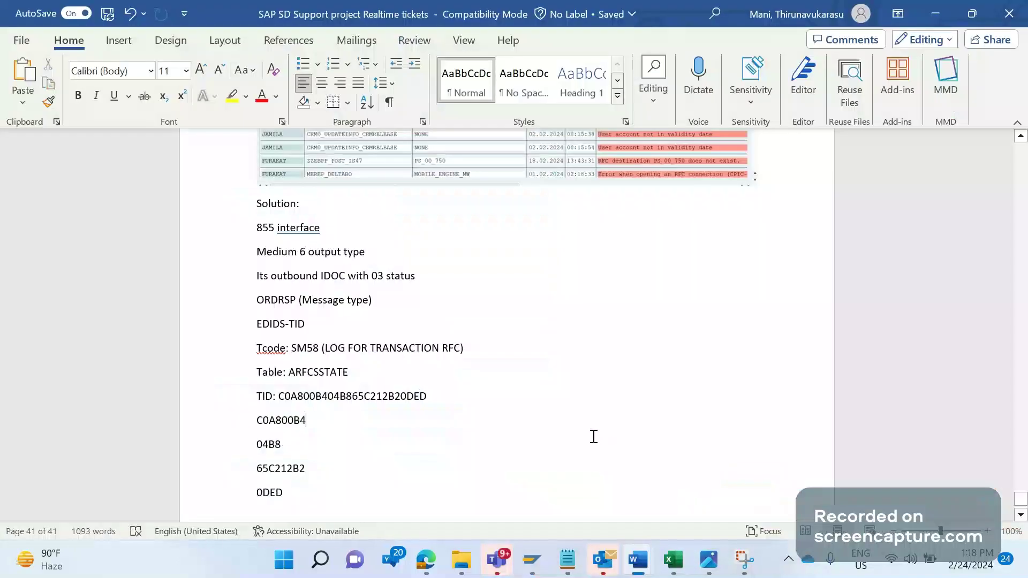